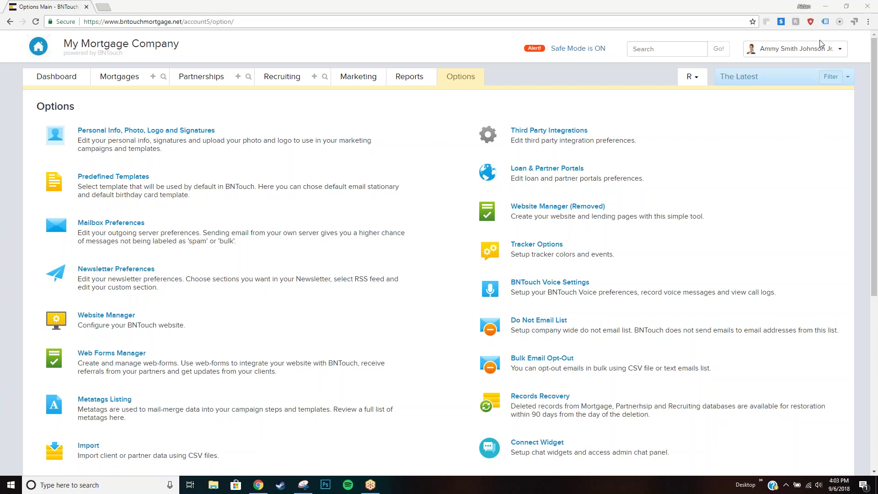
# Browse the account options' list of add-on CRM modules, then return to the Options page.
pyautogui.click(772, 53)
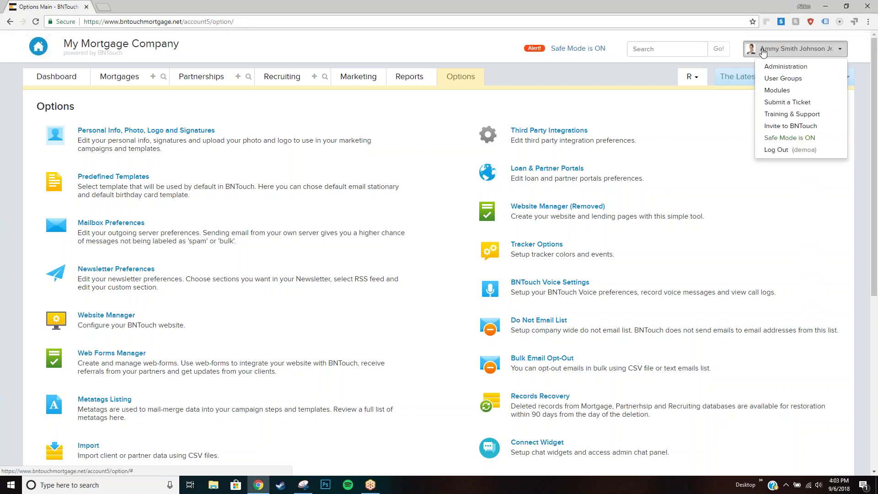
pyautogui.click(780, 91)
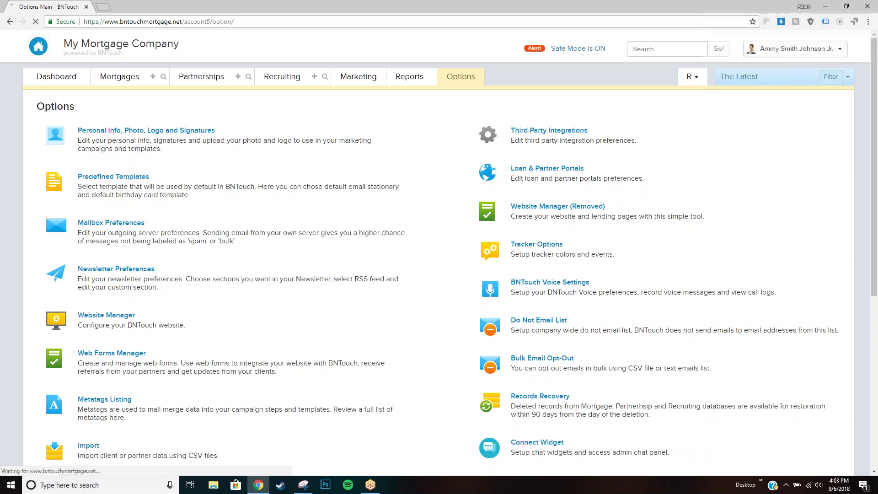
pyautogui.scroll(-1, 372, 185)
pyautogui.scroll(-13, 372, 186)
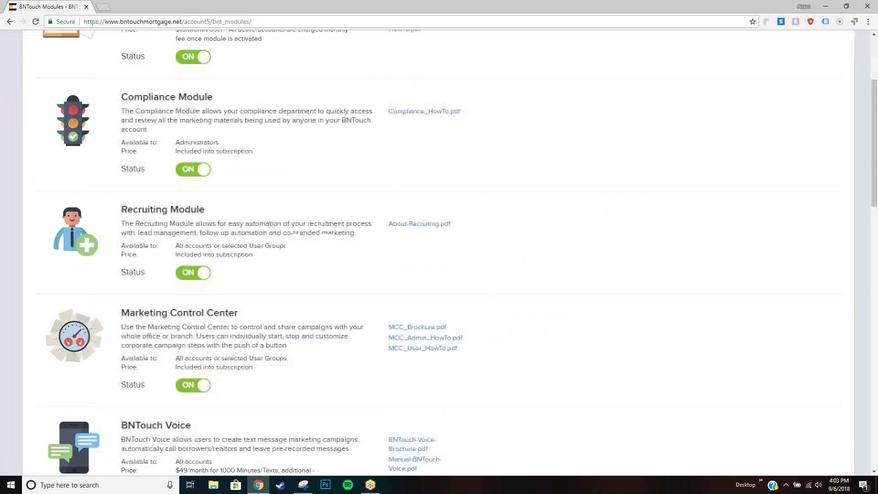
pyautogui.moveTo(192, 312)
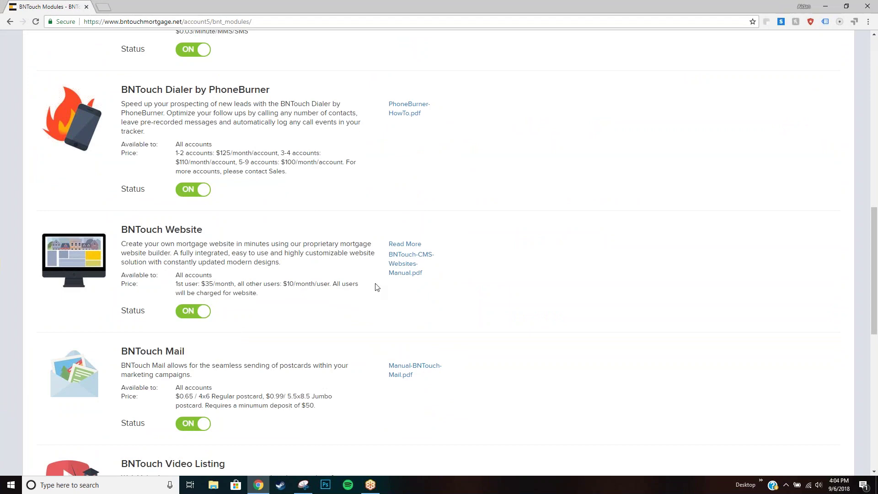
pyautogui.scroll(15, 376, 286)
pyautogui.click(449, 81)
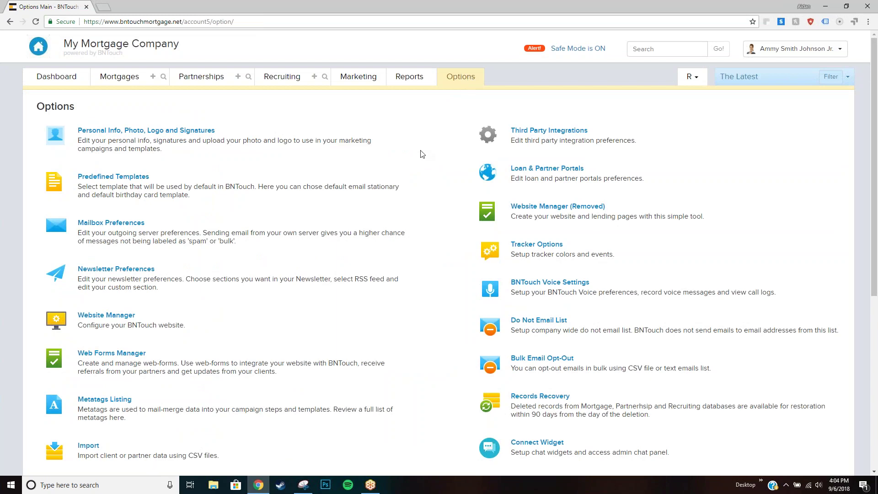
# Delete the existing d1.bntcrm2.com website from Website Manager, confirming the permanent deletion.
pyautogui.scroll(-2, 420, 153)
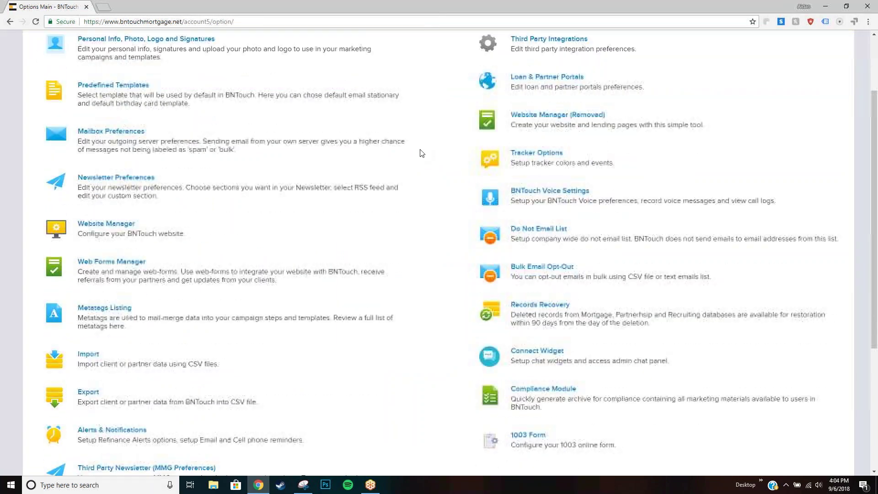
pyautogui.click(103, 227)
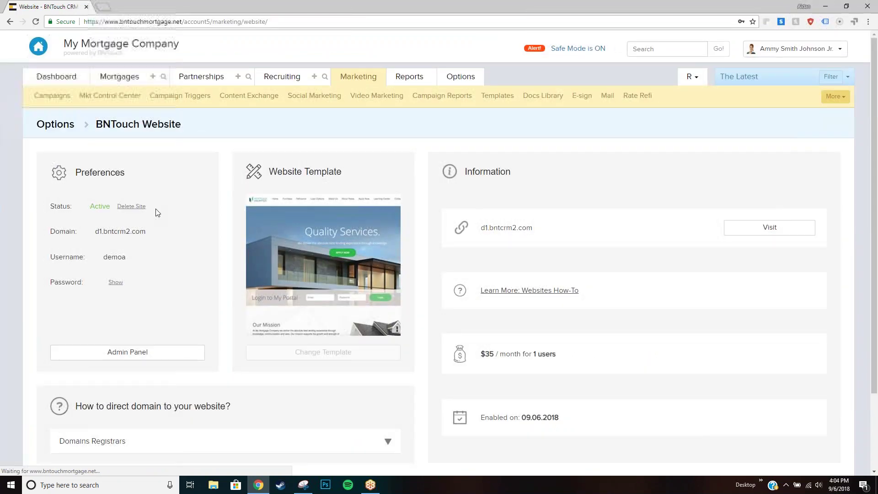
pyautogui.click(131, 207)
pyautogui.click(369, 300)
pyautogui.click(378, 304)
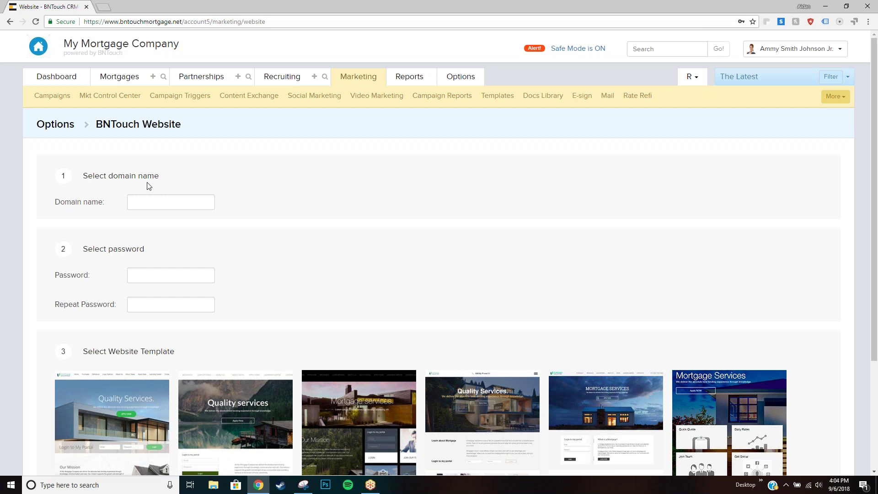
# Paste d1.bntcrm2.com into the Domain name field.
pyautogui.click(155, 201)
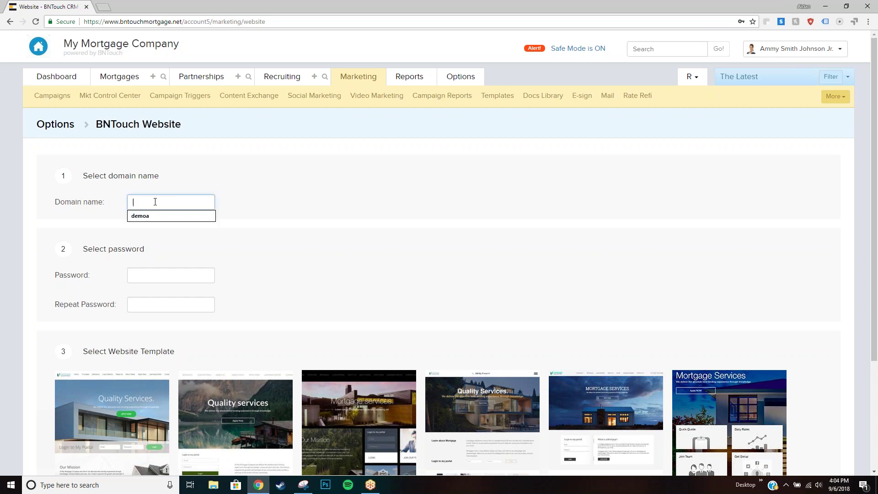
pyautogui.write('d1.bntcrm2.com')
pyautogui.click(242, 202)
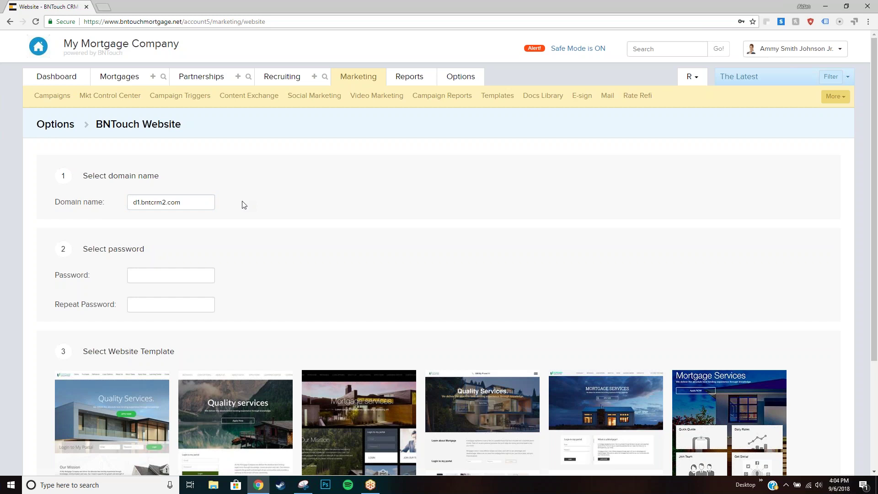
pyautogui.click(789, 49)
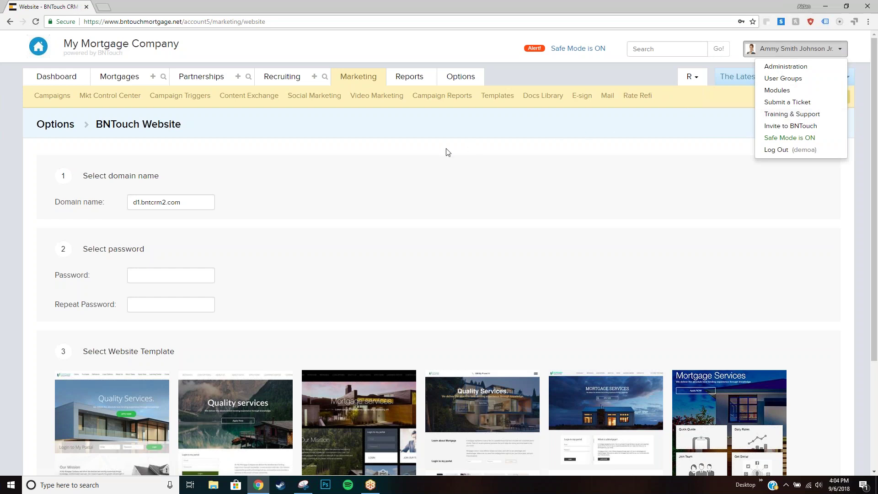
pyautogui.click(416, 158)
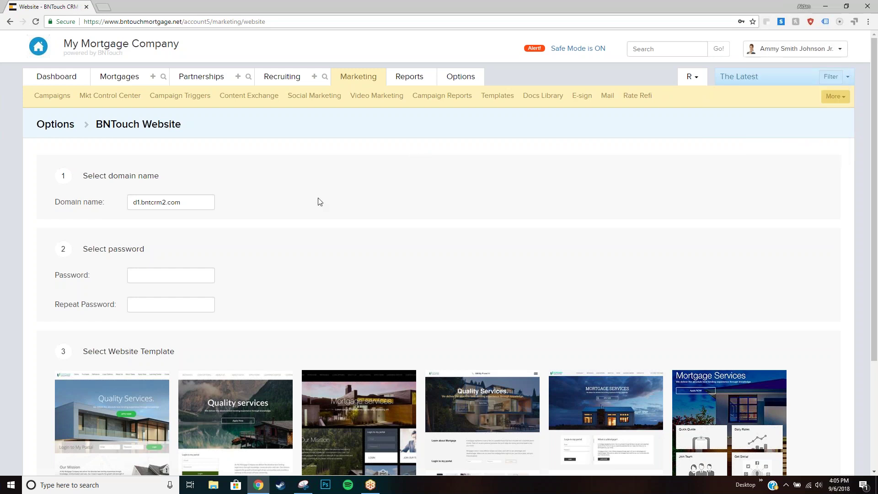
# Enter the same site password in both the Password and Repeat Password fields.
pyautogui.click(152, 271)
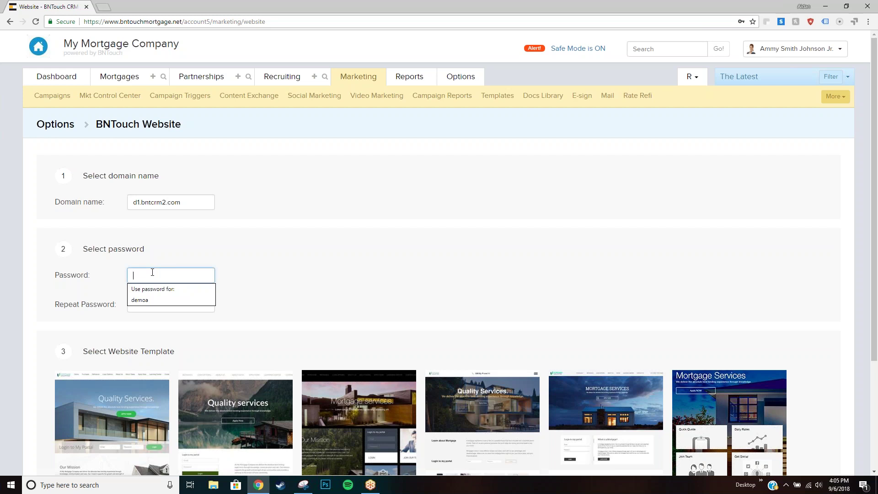
pyautogui.write('•••••')
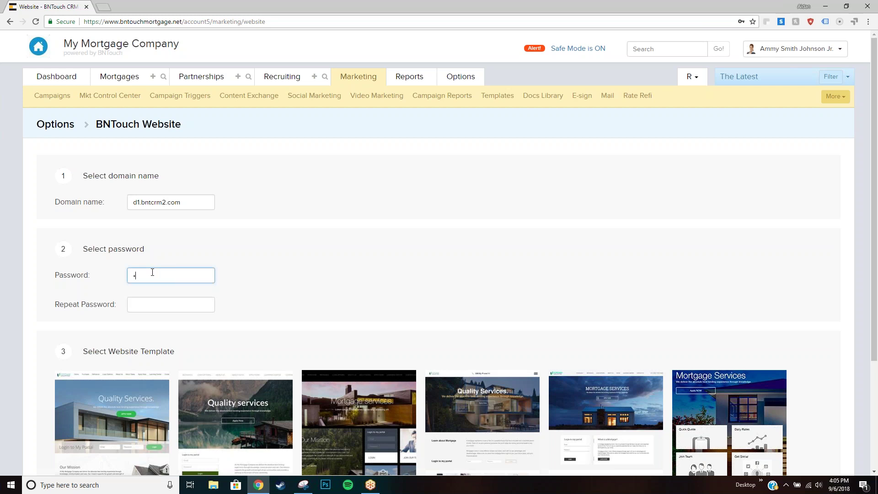
pyautogui.press('BackSpace')
pyautogui.press('BackSpace')
pyautogui.press('BackSpace')
pyautogui.write('•••••••')
pyautogui.press('Tab')
pyautogui.write('•••••••')
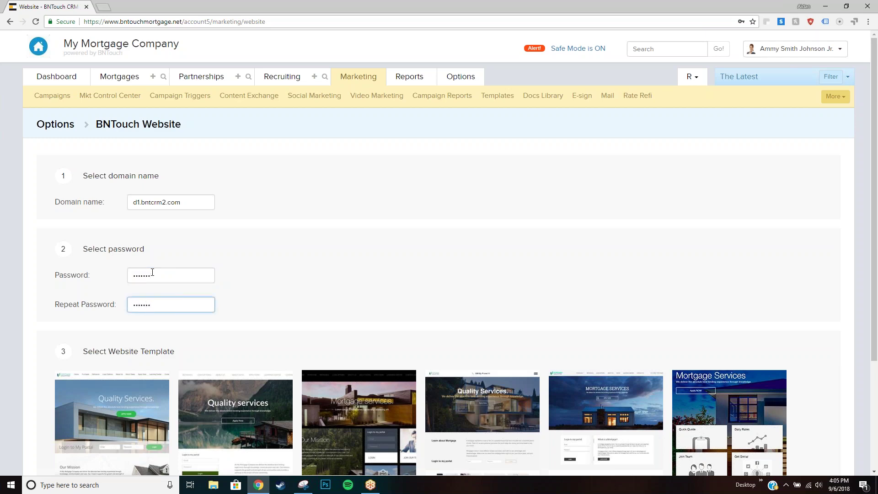
pyautogui.scroll(-3, 347, 239)
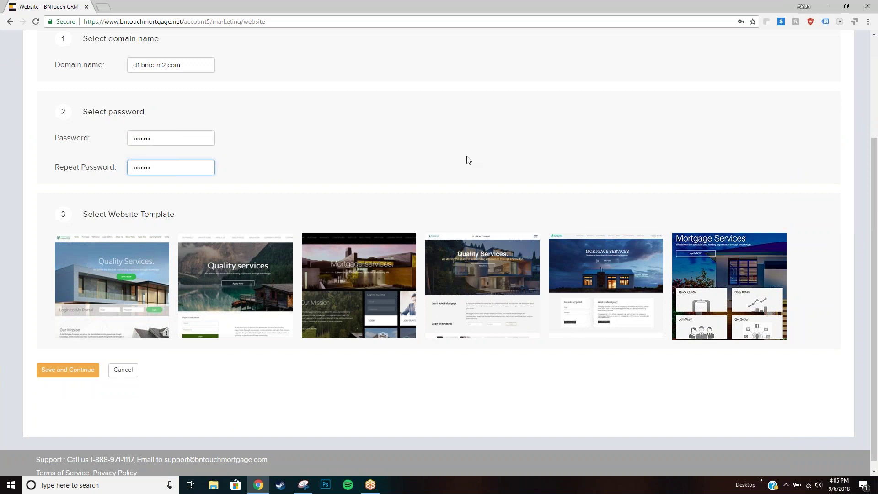
# Preview the first 'Quality Services.' template in a new tab, then switch back to the setup form.
pyautogui.click(821, 122)
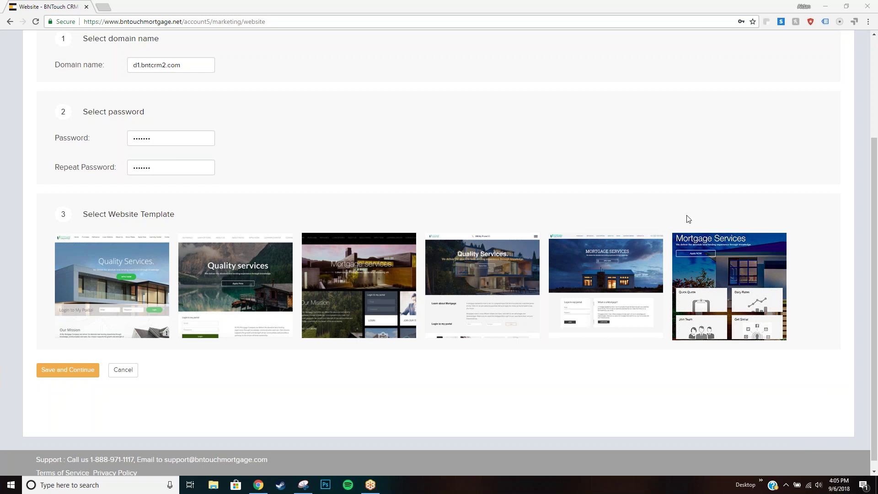
pyautogui.moveTo(209, 273)
pyautogui.moveTo(136, 279)
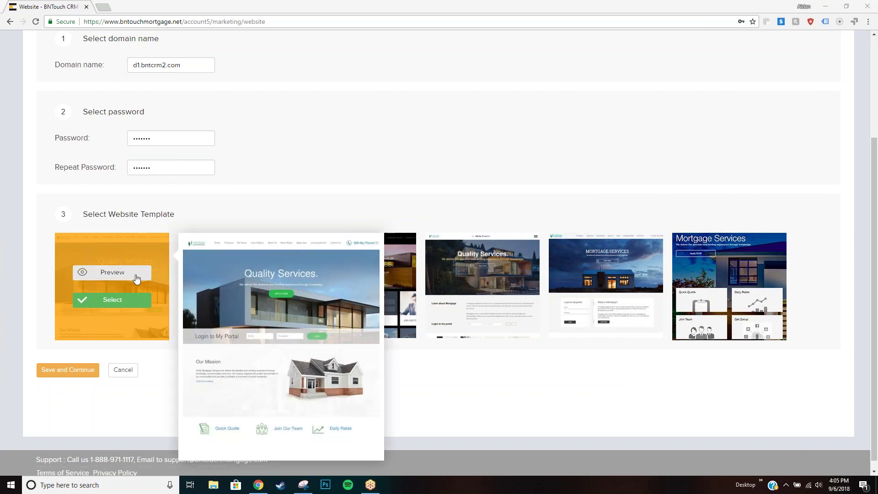
pyautogui.click(109, 275)
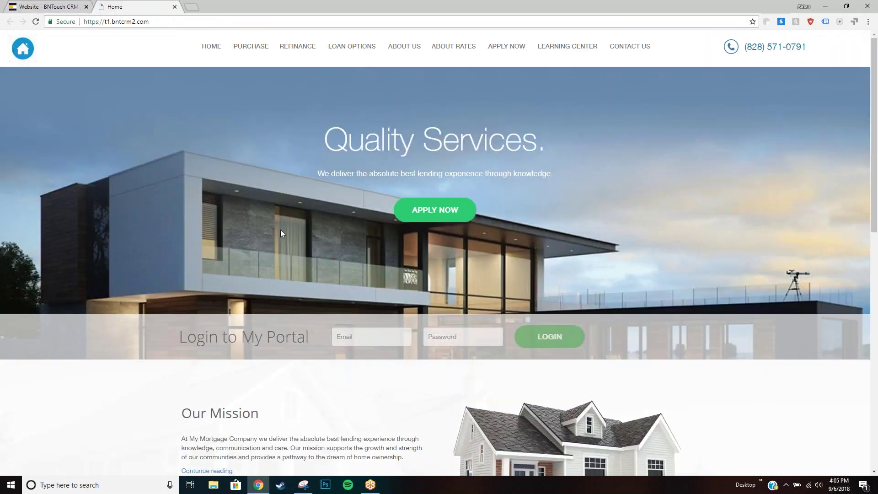
pyautogui.scroll(-4, 281, 230)
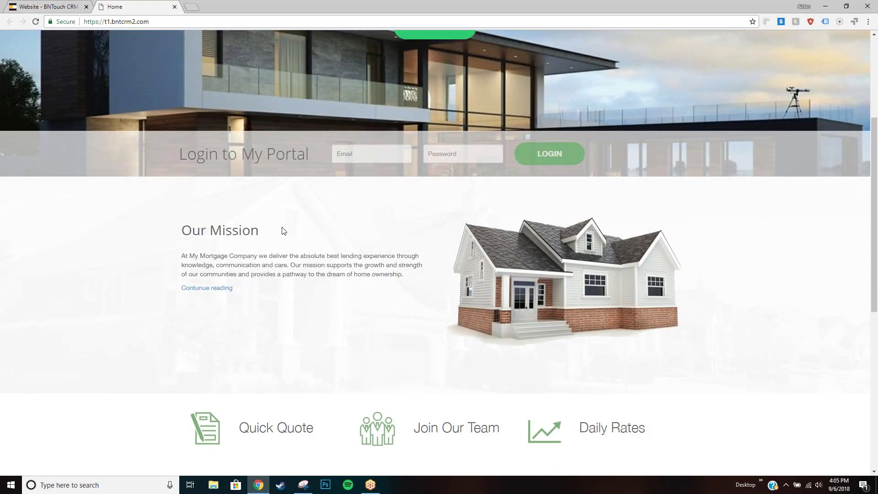
pyautogui.scroll(4, 281, 227)
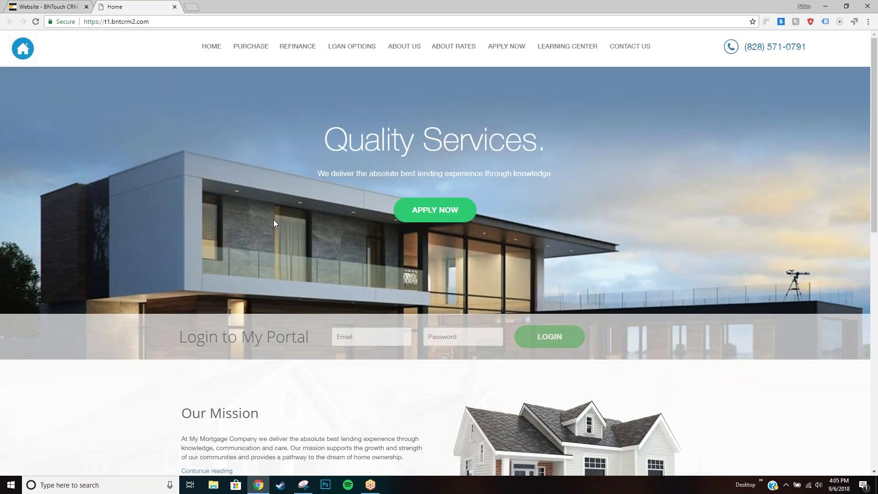
pyautogui.click(57, 8)
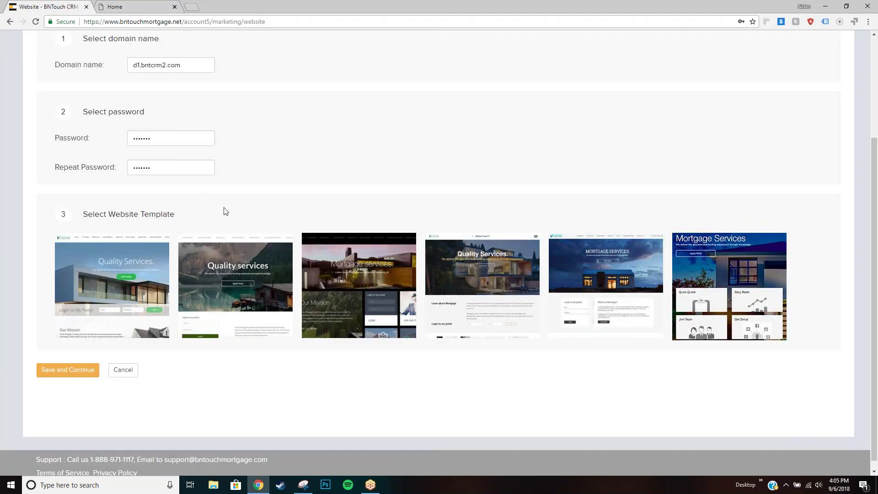
# Select the first 'Quality Services.' template and choose Save and Continue.
pyautogui.moveTo(114, 291)
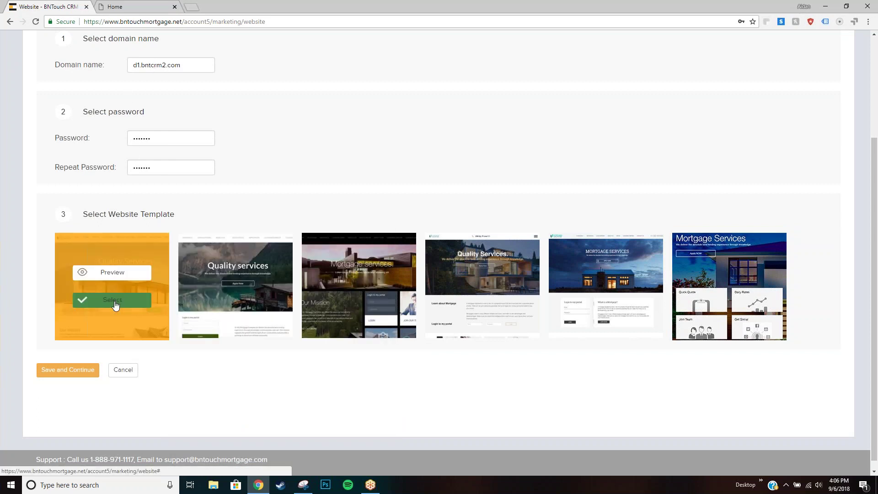
pyautogui.click(115, 302)
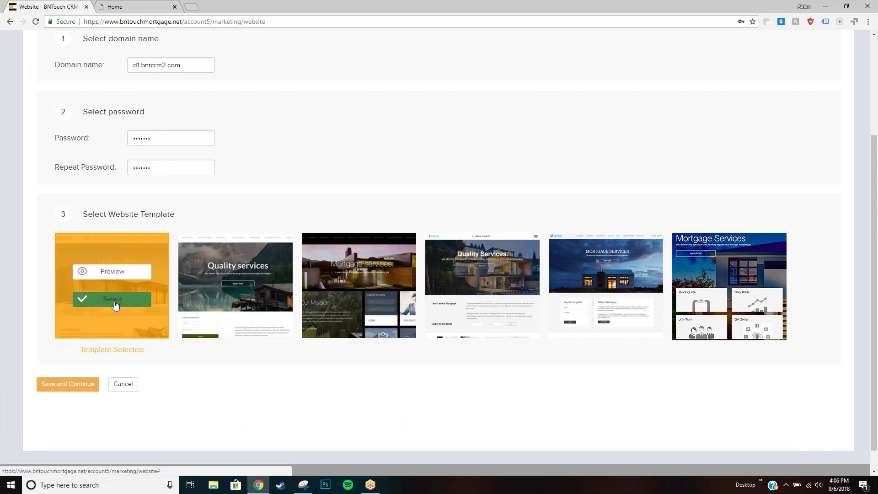
pyautogui.click(87, 383)
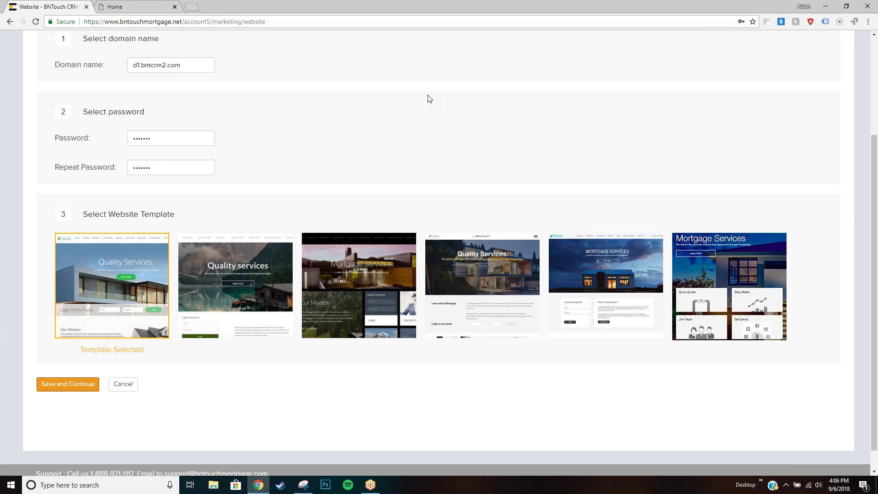
# Save the setup to activate d1.bntcrm2.com and visit the new live site.
pyautogui.click(72, 385)
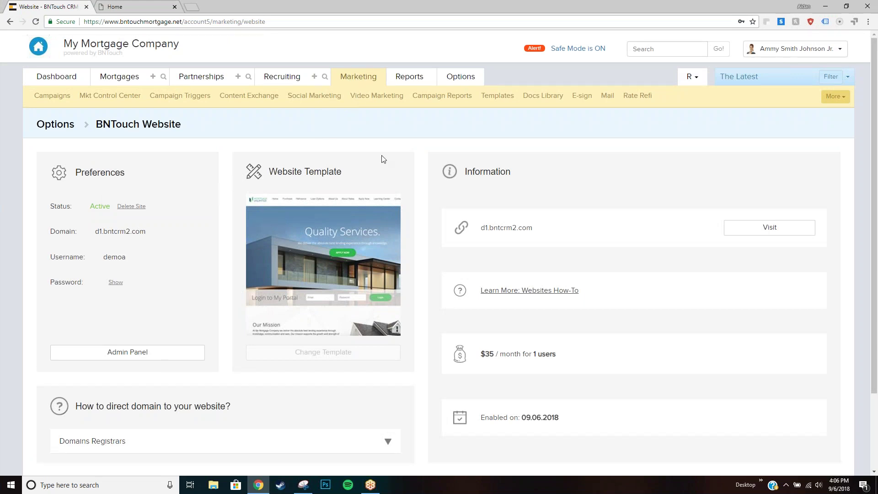
pyautogui.click(730, 232)
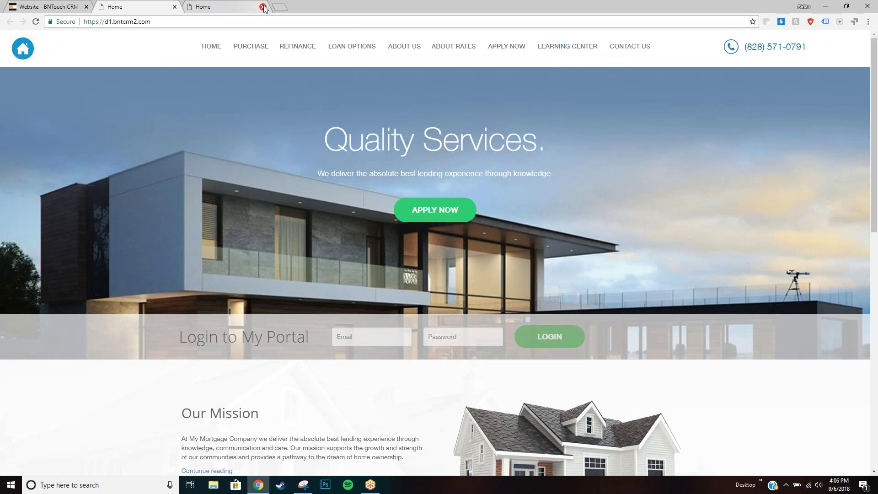
# Close the duplicate home tab and open the live site's PURCHASE page.
pyautogui.click(264, 8)
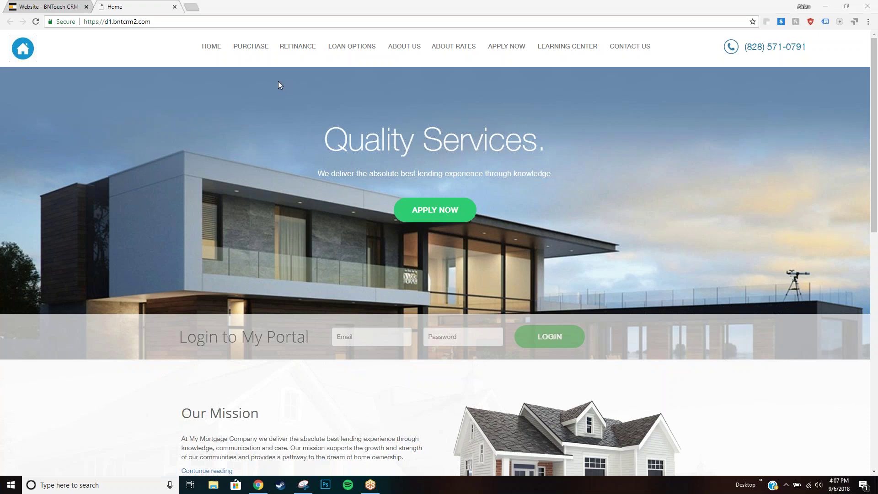
pyautogui.moveTo(243, 47)
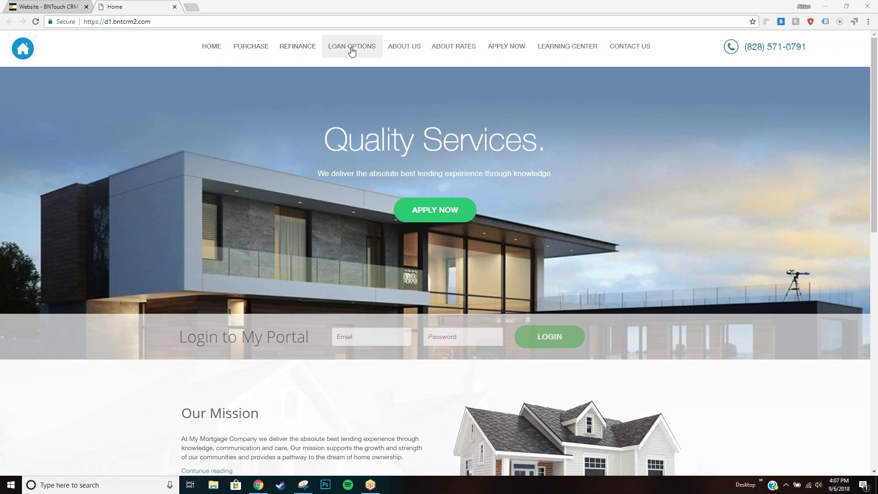
pyautogui.moveTo(477, 49)
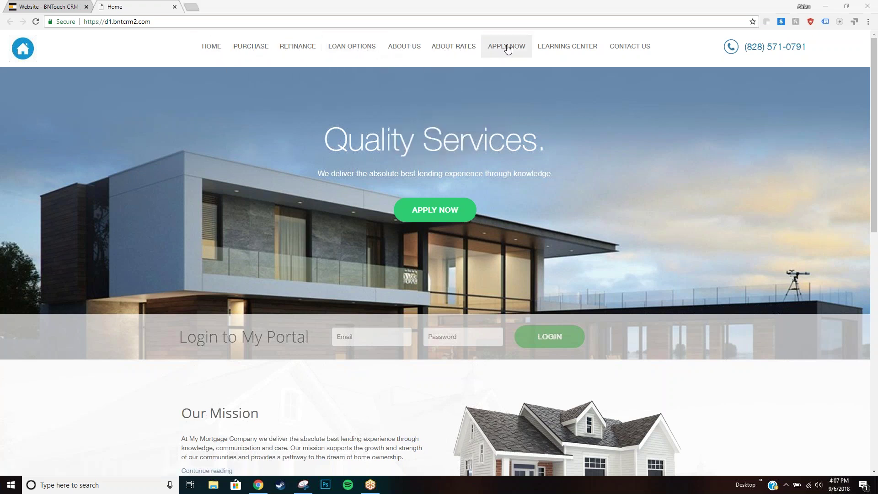
pyautogui.click(251, 48)
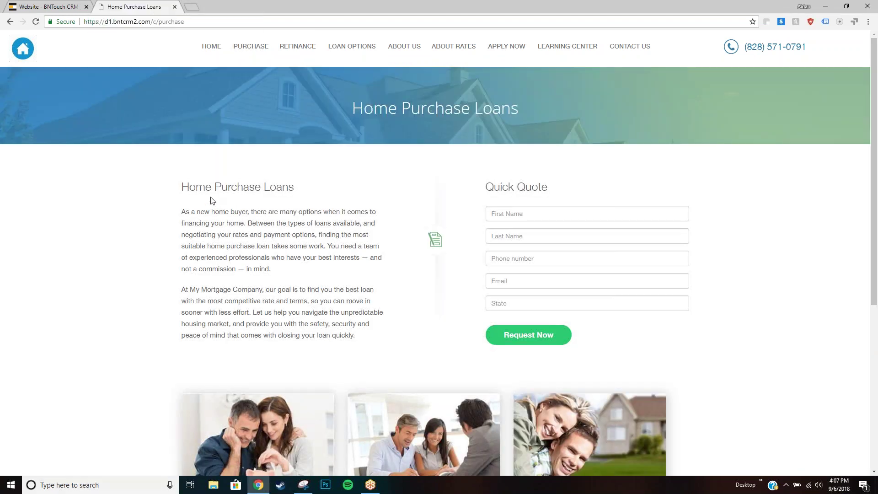
# Review the Home Purchase Loans text and the REFINANCE, ABOUT US and LEARNING CENTER menus.
pyautogui.moveTo(182, 188); pyautogui.dragTo(308, 281)
pyautogui.click(308, 281)
pyautogui.scroll(-3, 297, 256)
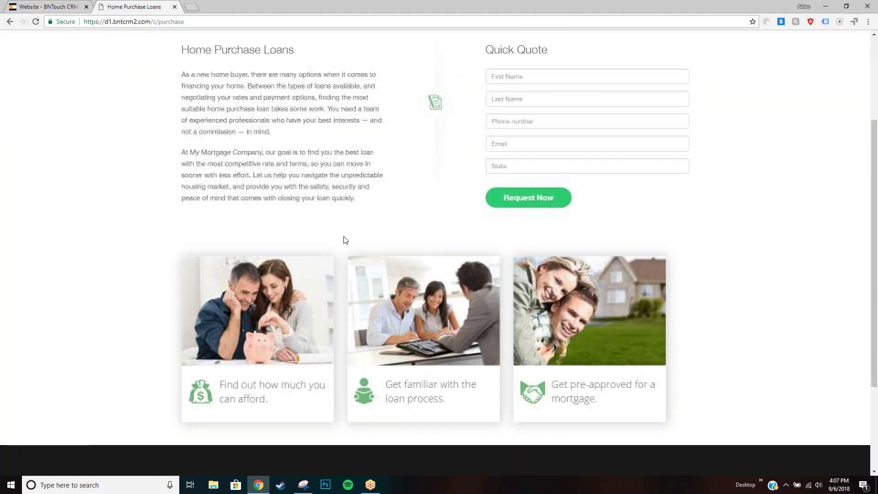
pyautogui.scroll(3, 352, 240)
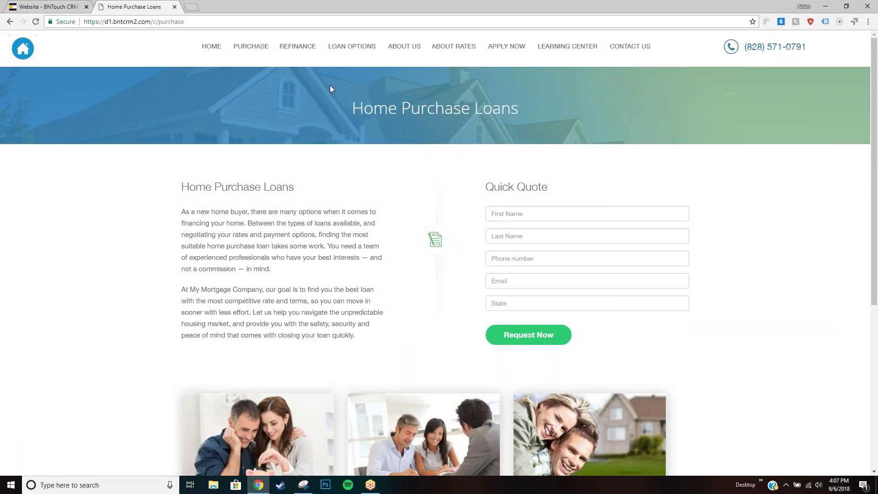
pyautogui.moveTo(294, 51)
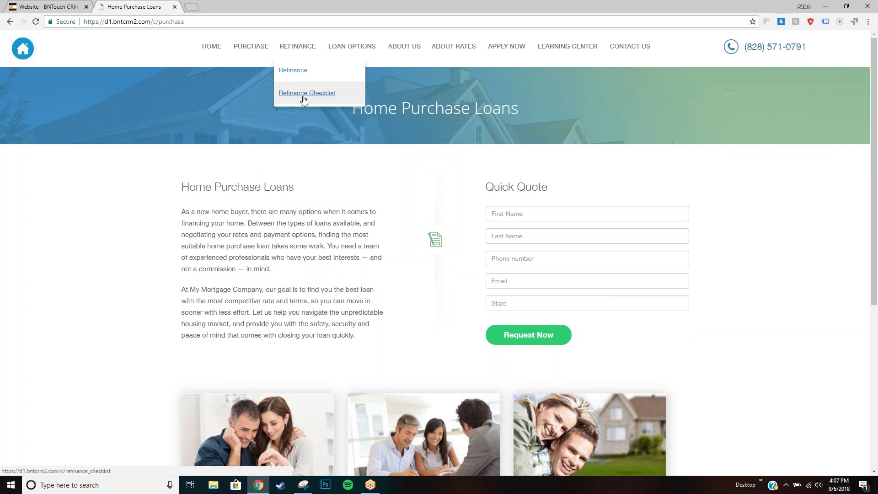
pyautogui.moveTo(401, 56)
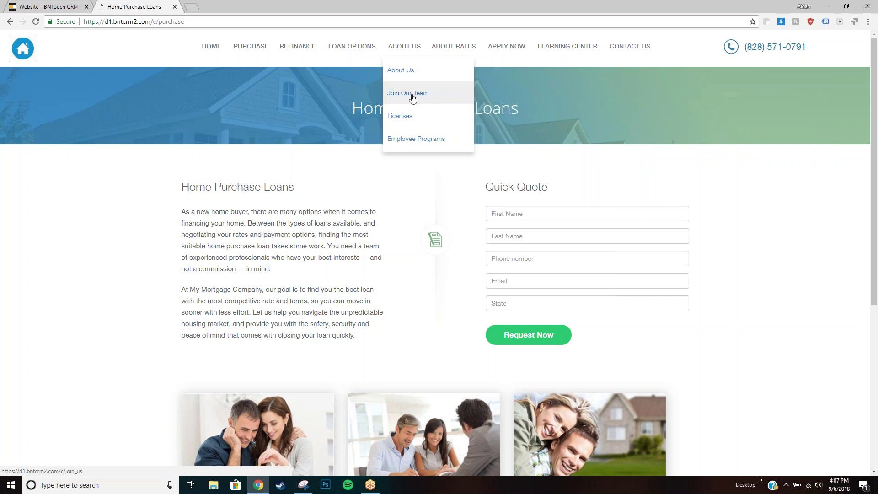
pyautogui.moveTo(462, 54)
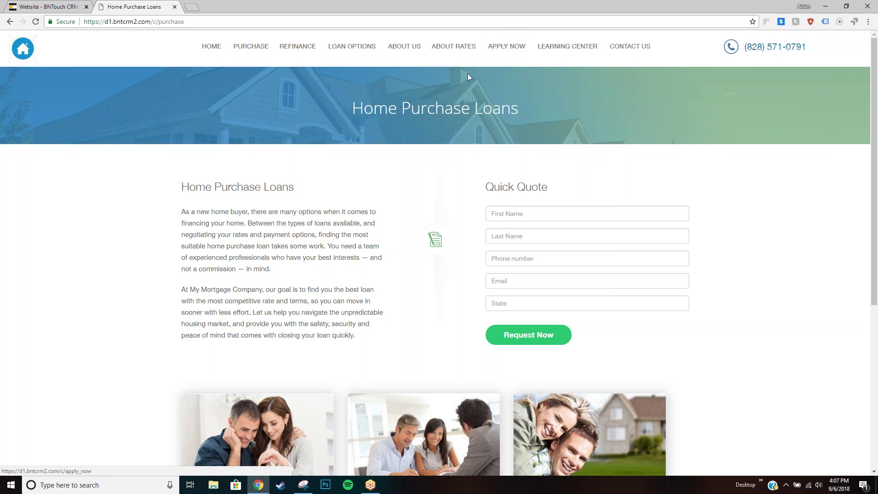
# Inspect the Quick Quote form and header phone number, then go HOME and open Apply Now.
pyautogui.moveTo(500, 195); pyautogui.dragTo(668, 337)
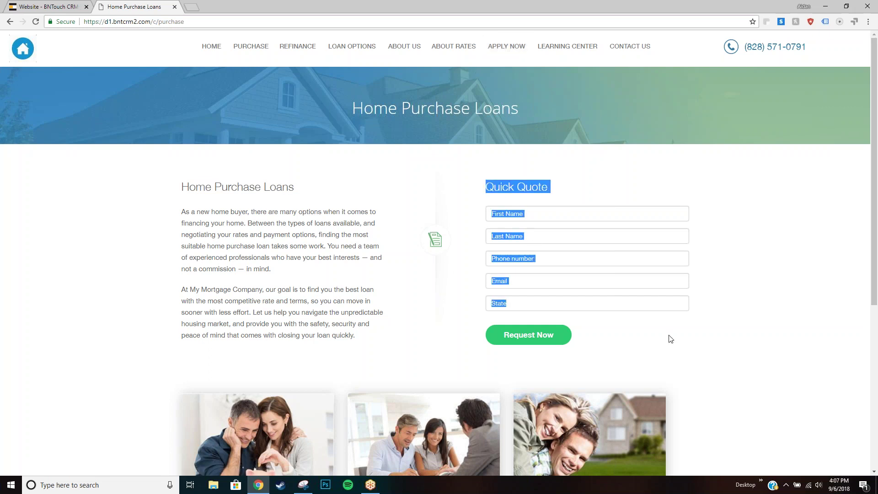
pyautogui.click(670, 350)
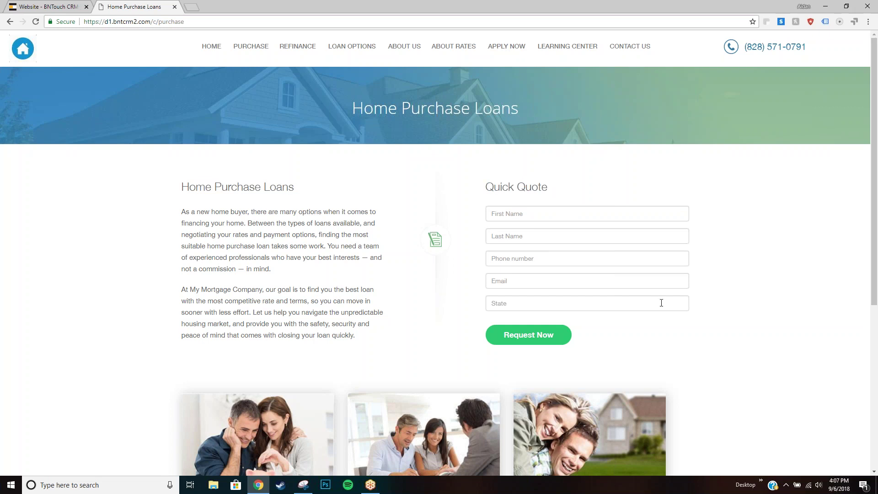
pyautogui.moveTo(749, 47); pyautogui.dragTo(812, 50)
pyautogui.click(812, 49)
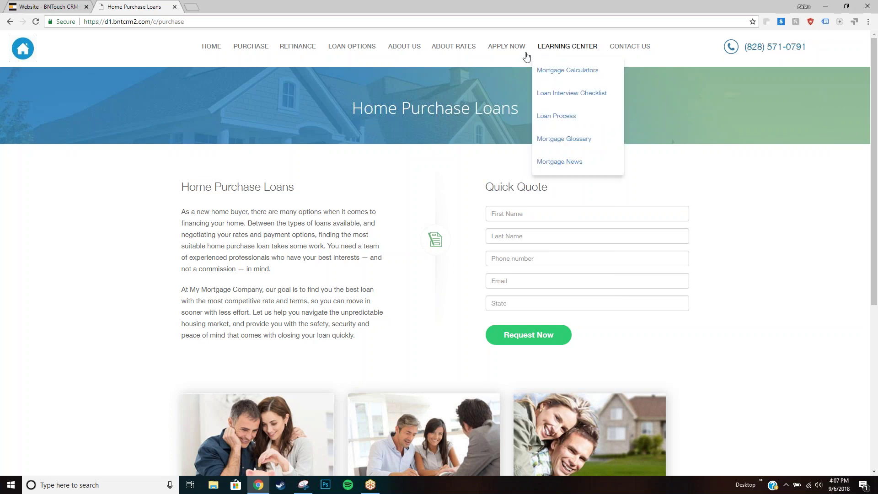
pyautogui.click(217, 50)
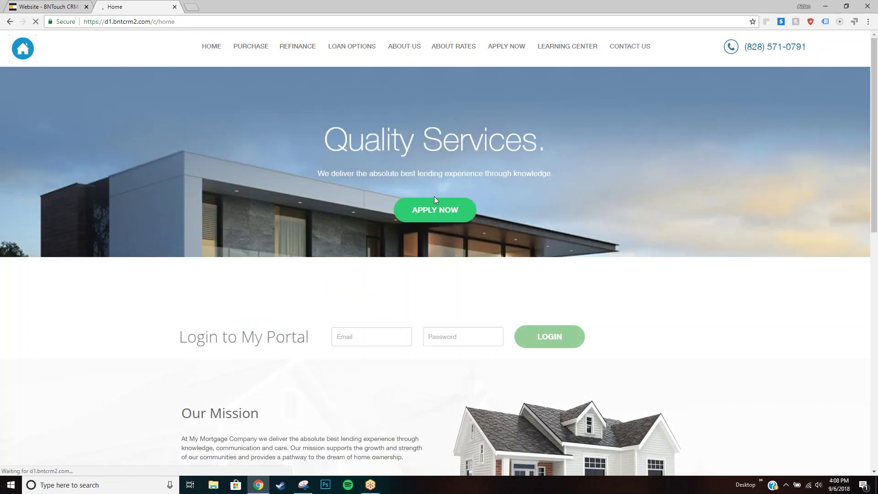
pyautogui.click(430, 214)
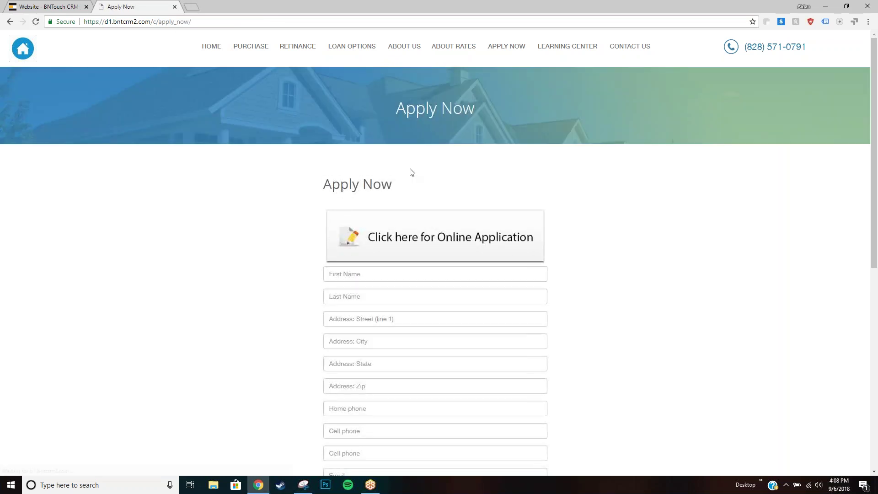
# Scroll through the Apply Now form and open the Online 1003 Application portal.
pyautogui.scroll(-2, 407, 204)
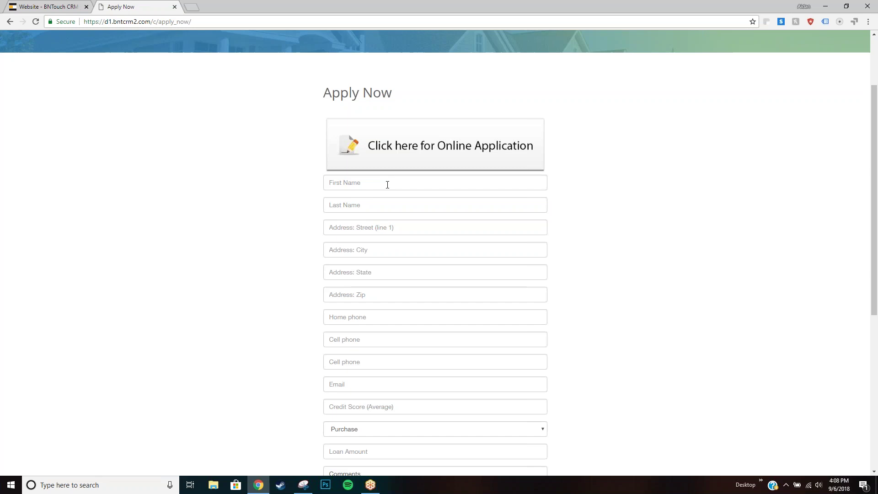
pyautogui.scroll(-2, 393, 189)
pyautogui.scroll(-3, 393, 189)
pyautogui.scroll(5, 407, 191)
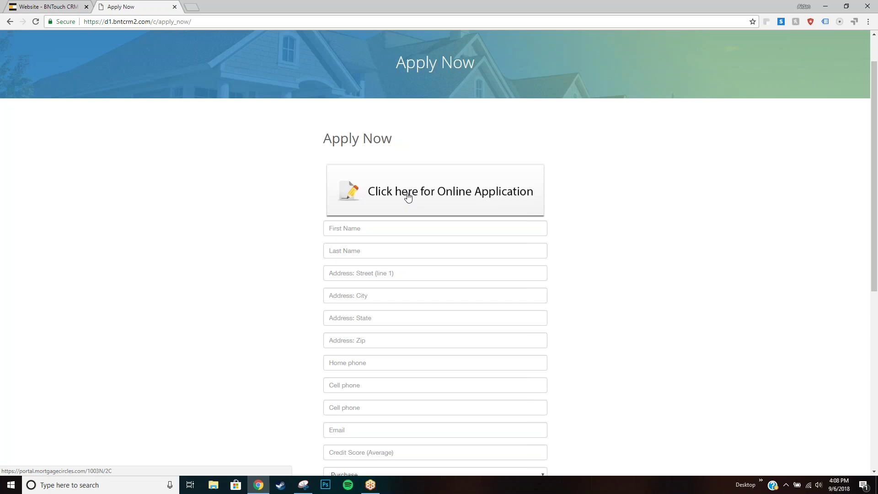
pyautogui.click(408, 197)
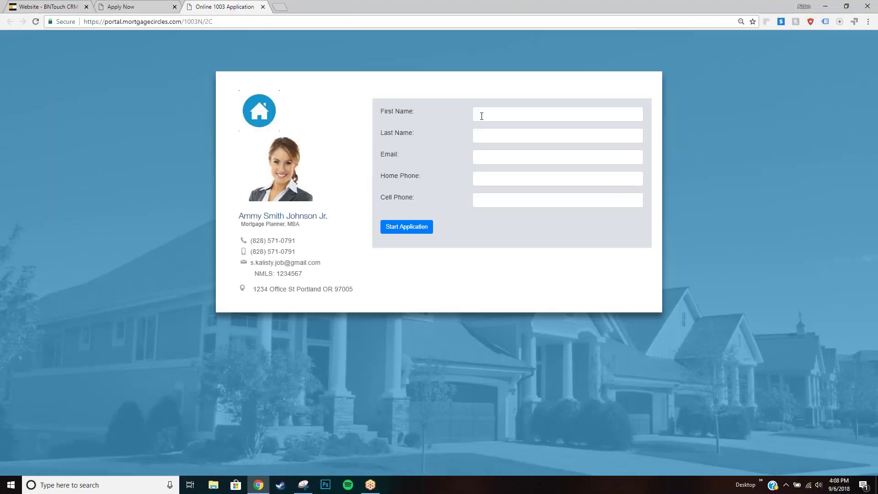
# Try the portal's First Name and Cell Phone fields, then close the application tab.
pyautogui.click(482, 116)
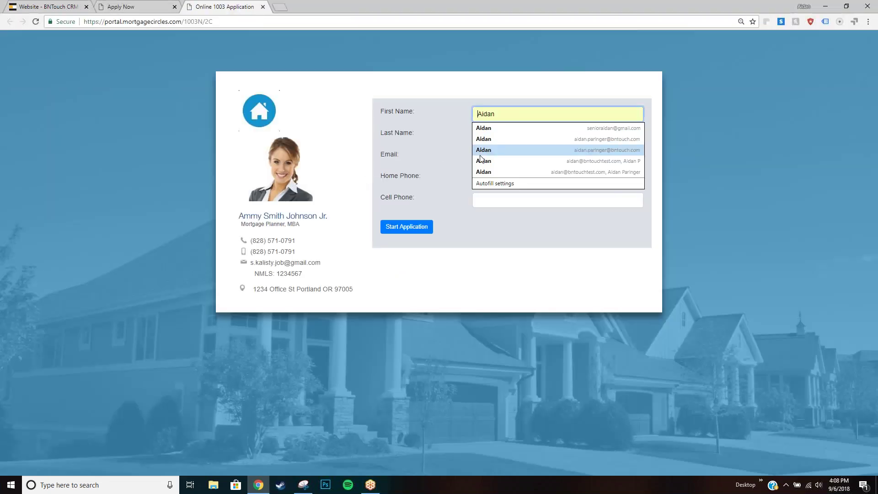
pyautogui.click(477, 199)
pyautogui.click(426, 172)
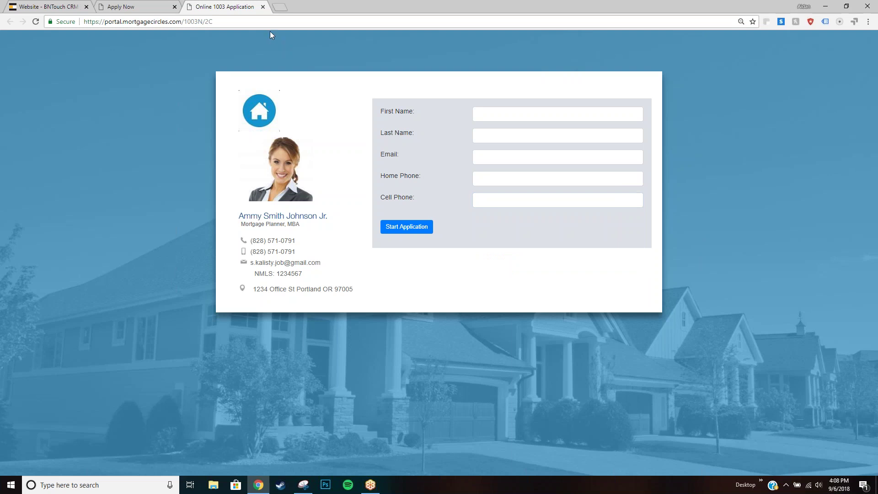
pyautogui.click(263, 7)
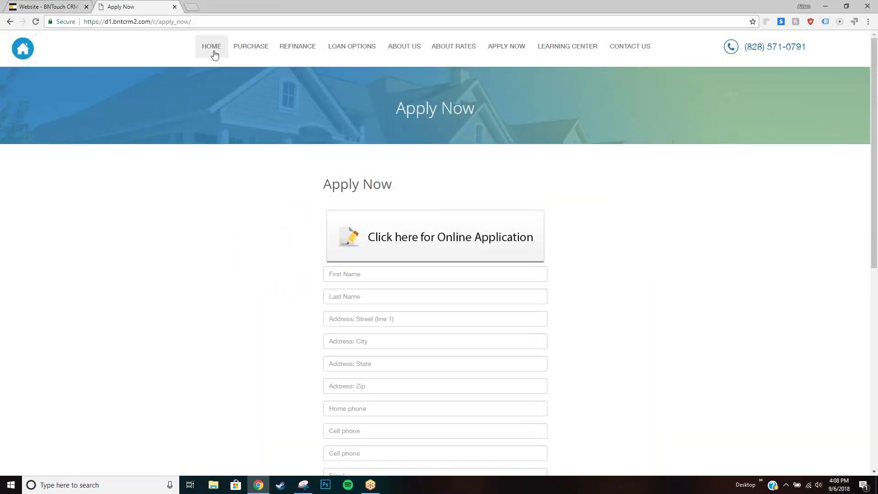
# Return to the HOME page and delete 'home' from the end of its URL.
pyautogui.click(213, 53)
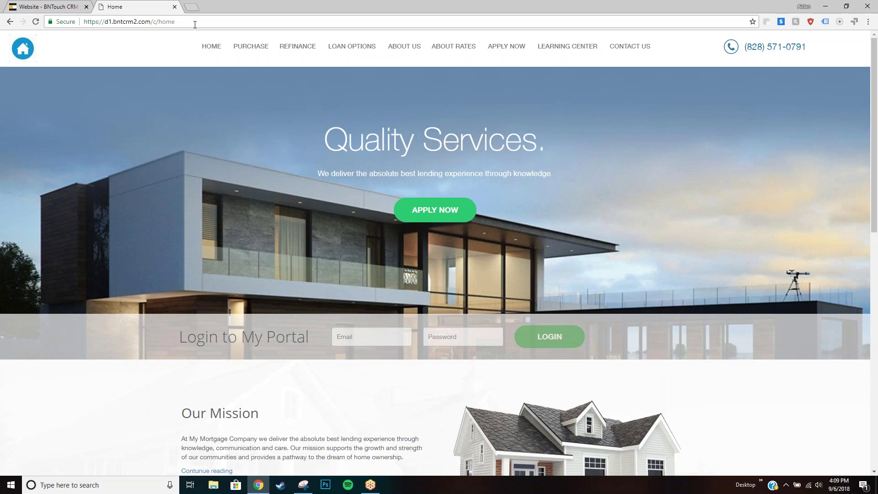
pyautogui.click(194, 24)
pyautogui.doubleClick(195, 25)
pyautogui.press('BackSpace')
pyautogui.press('BackSpace')
pyautogui.press('BackSpace')
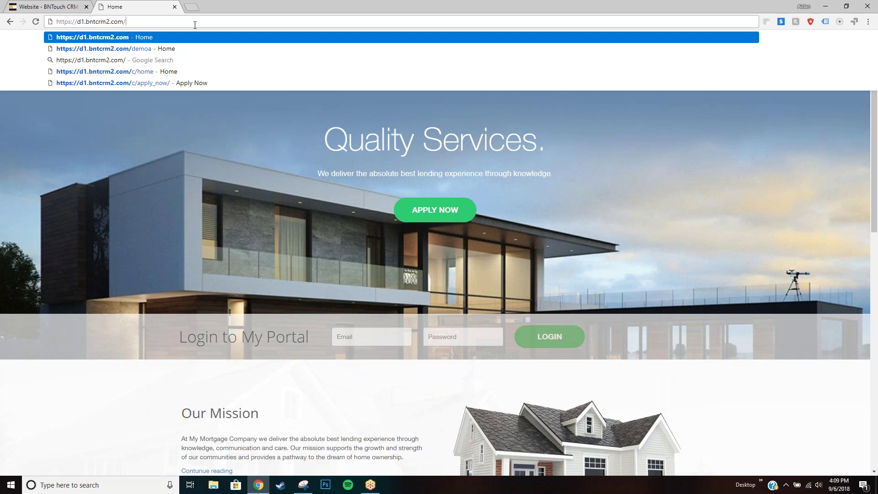
# Load the 'demoa' version of the site through the address bar.
pyautogui.write('demoa')
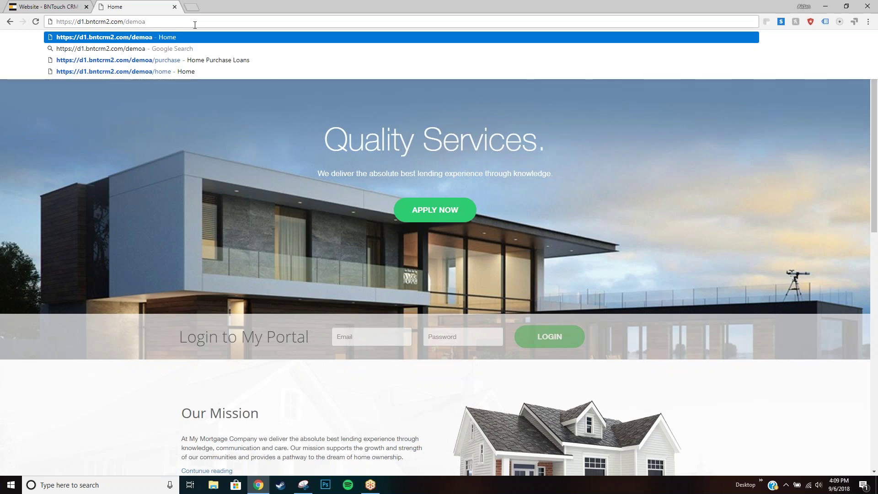
pyautogui.press('Return')
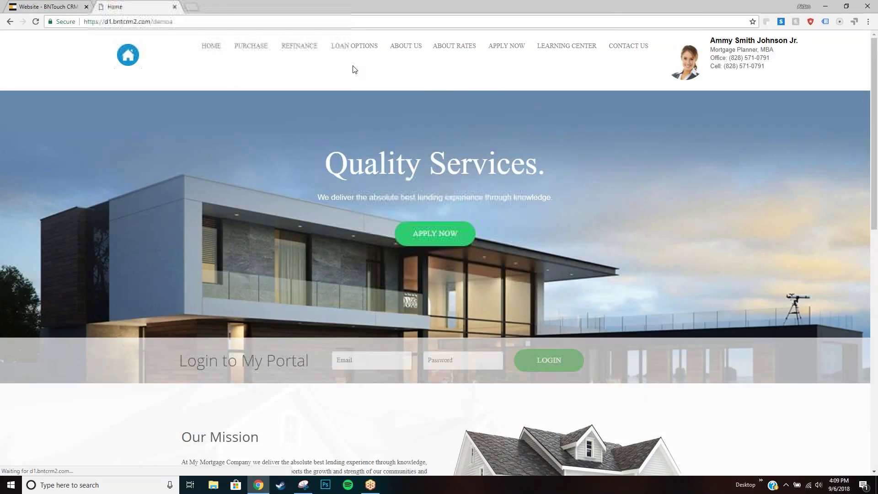
pyautogui.moveTo(153, 21); pyautogui.dragTo(183, 22)
pyautogui.click(183, 21)
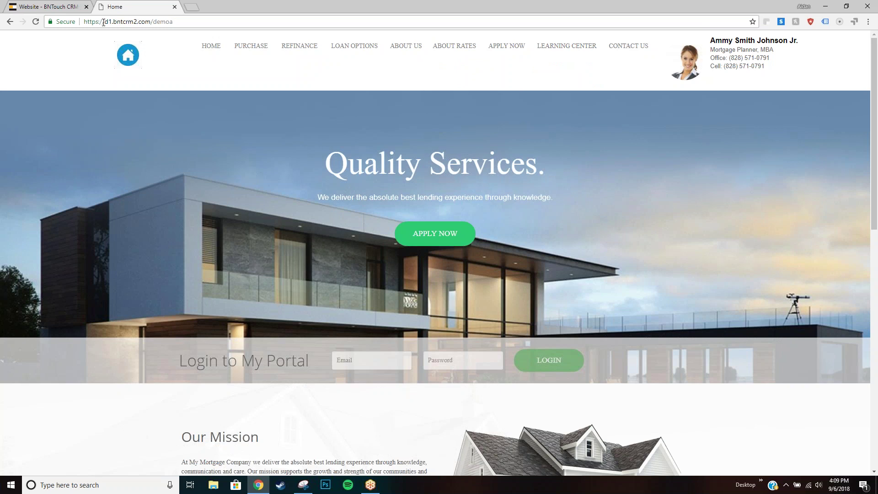
pyautogui.moveTo(95, 22); pyautogui.dragTo(195, 22)
pyautogui.click(196, 22)
# Highlight the loan officer's contact details in the site header.
pyautogui.moveTo(772, 69); pyautogui.dragTo(712, 40)
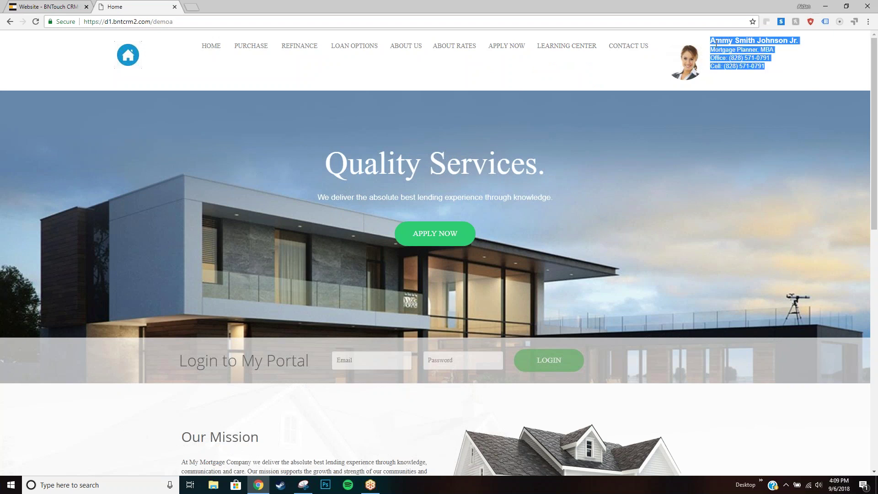
pyautogui.click(656, 115)
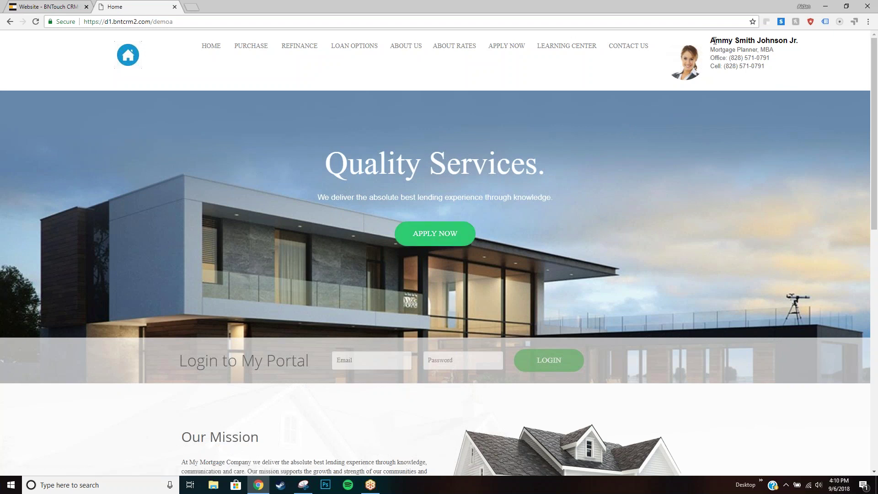
pyautogui.moveTo(708, 44); pyautogui.dragTo(732, 40)
pyautogui.click(734, 40)
# Try the Login to My Portal email and password fields, then return to the Website - BNTouch CRM tab.
pyautogui.moveTo(178, 364); pyautogui.dragTo(308, 364)
pyautogui.click(354, 360)
pyautogui.press('Tab')
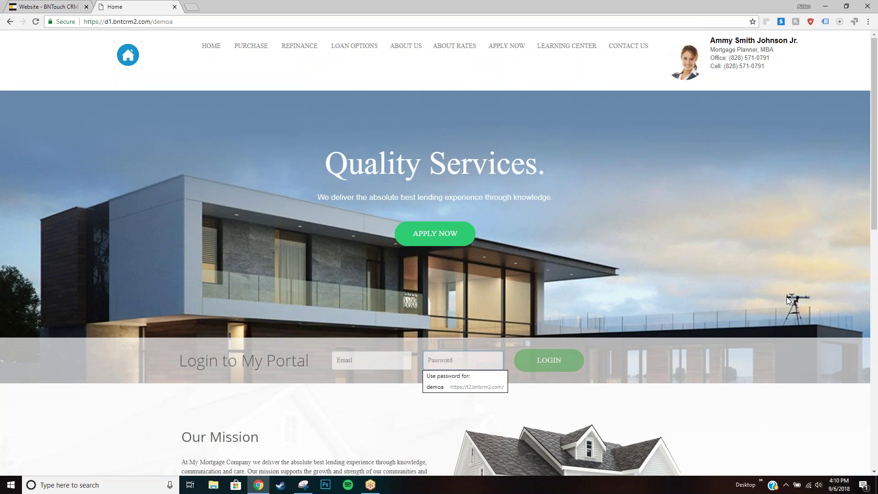
pyautogui.click(58, 6)
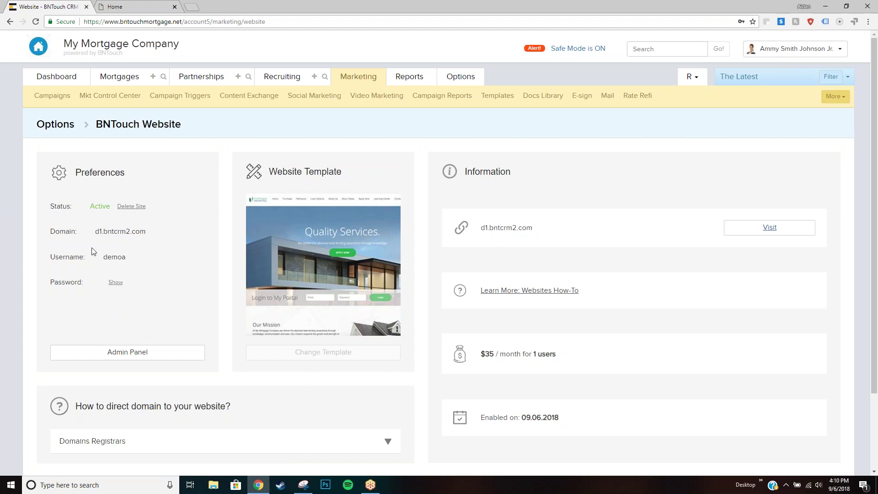
# Reveal the website admin password beneath the username for the d1.bntcrm2.com site.
pyautogui.tripleClick(160, 239)
pyautogui.click(92, 263)
pyautogui.click(116, 285)
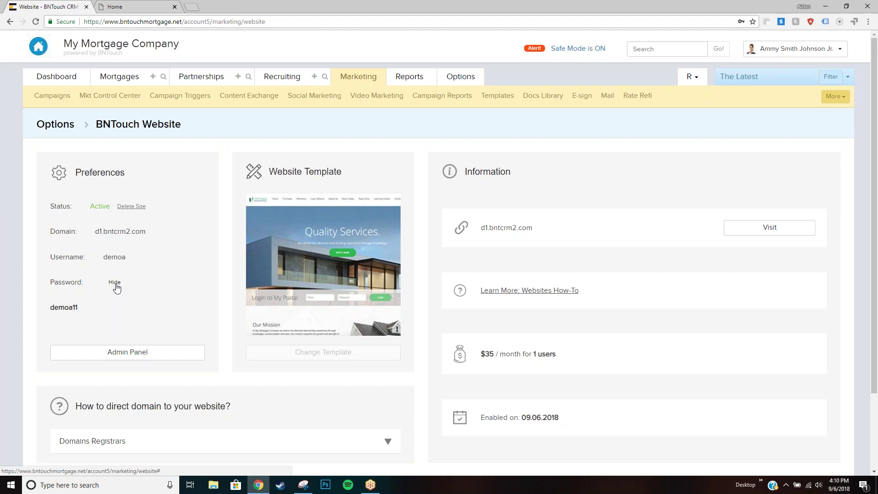
pyautogui.click(117, 284)
pyautogui.click(116, 284)
pyautogui.click(116, 284)
pyautogui.click(117, 285)
# Visit the live site in a new tab, then close both Home preview tabs.
pyautogui.click(810, 101)
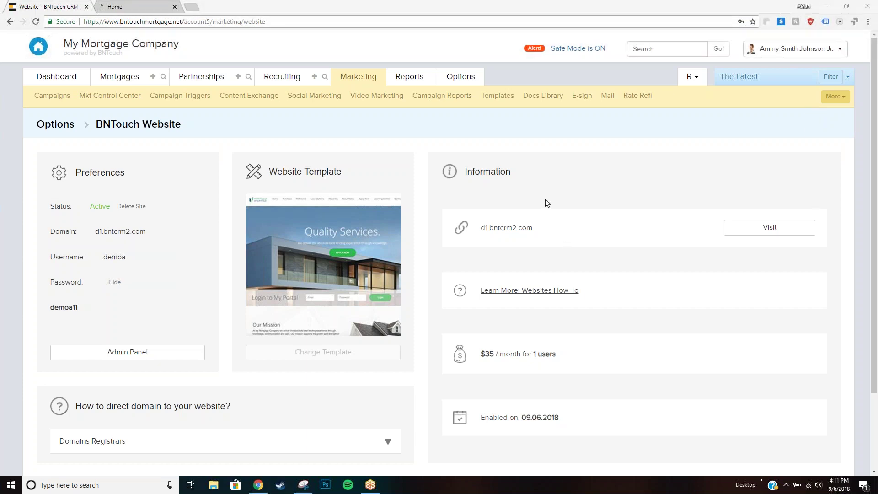
pyautogui.scroll(-1, 545, 199)
pyautogui.click(760, 184)
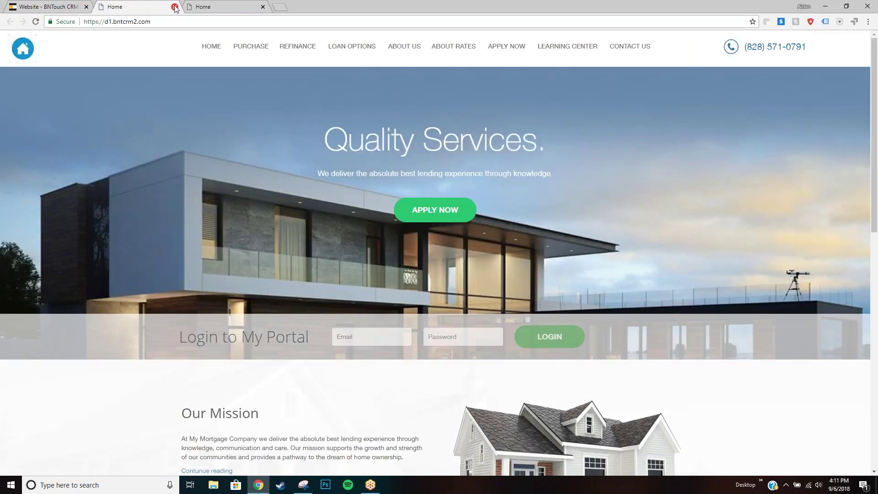
pyautogui.click(175, 7)
pyautogui.click(175, 7)
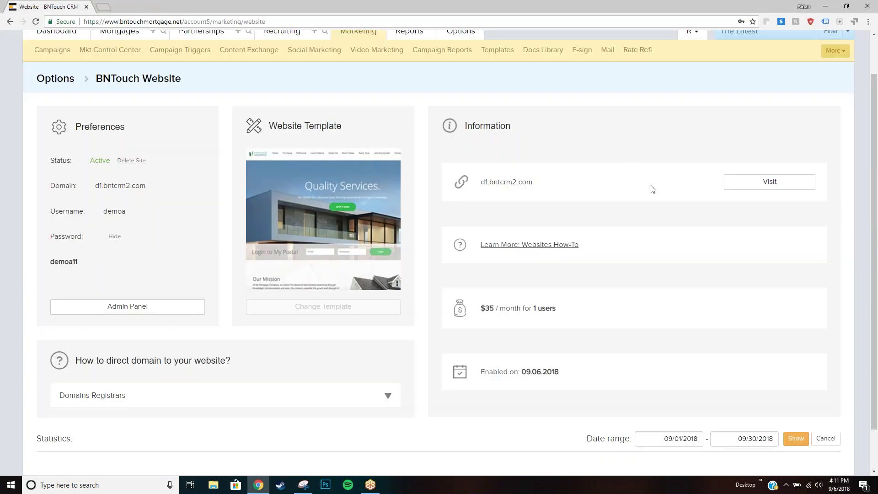
pyautogui.scroll(-1, 652, 189)
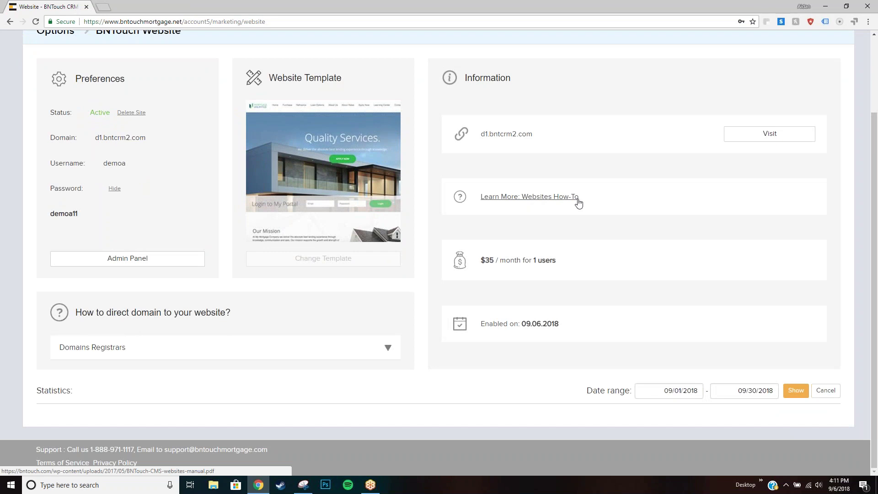
# Point out the Websites How-To help link and the Statistics label on the options page.
pyautogui.moveTo(579, 197); pyautogui.dragTo(480, 197)
pyautogui.click(609, 198)
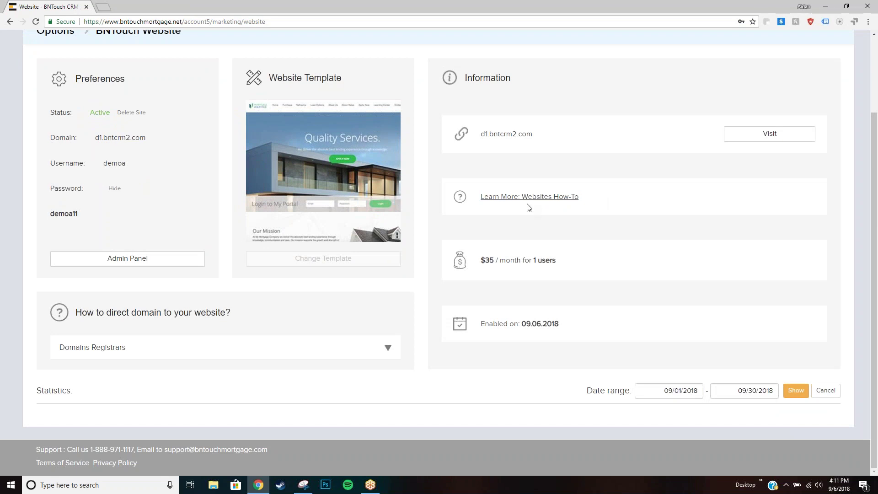
pyautogui.moveTo(80, 390); pyautogui.dragTo(39, 390)
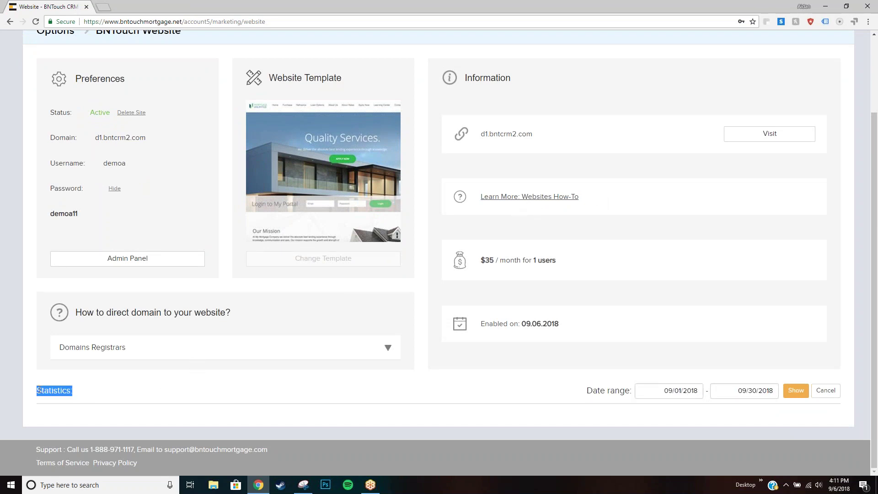
pyautogui.click(181, 392)
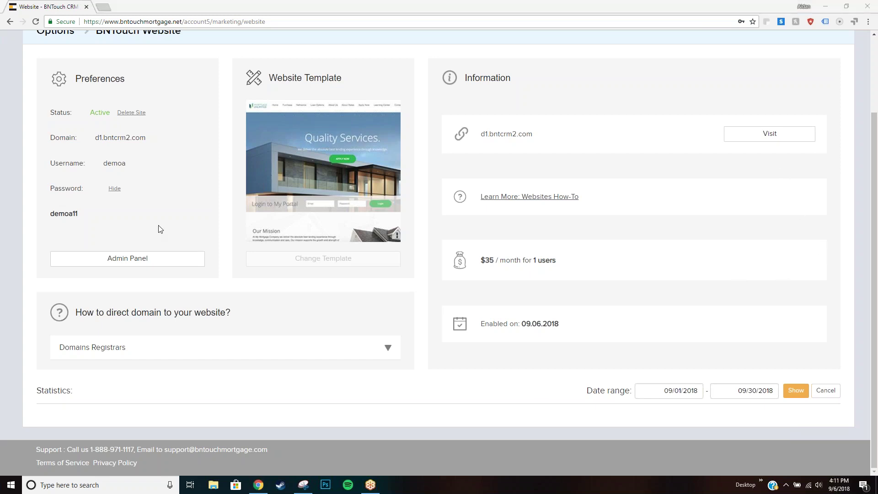
pyautogui.click(117, 231)
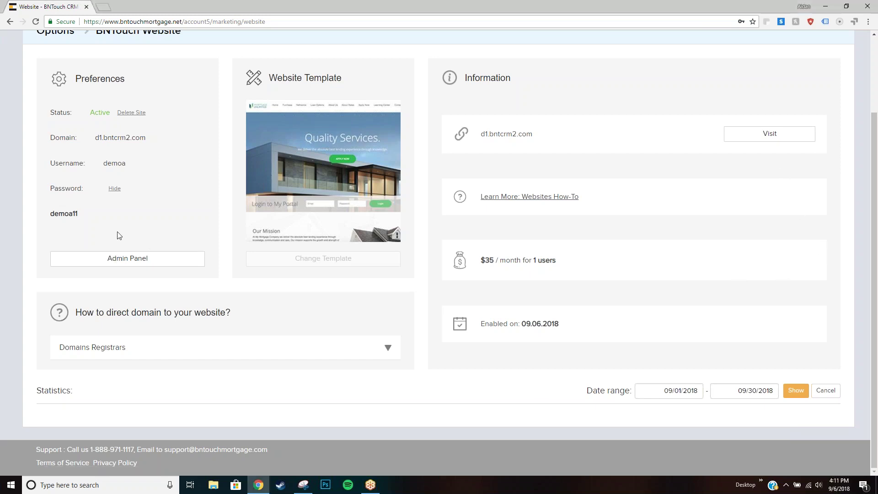
# Open the CMS admin panel and browse the website's pages, such as about_me and about_rates.
pyautogui.click(122, 260)
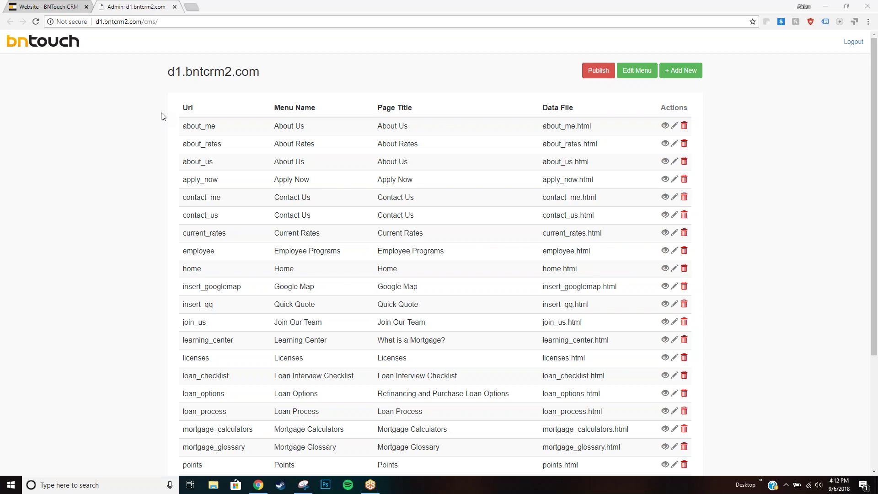
pyautogui.scroll(-1, 163, 117)
pyautogui.scroll(1, 167, 121)
pyautogui.moveTo(220, 128); pyautogui.dragTo(184, 146)
pyautogui.click(184, 131)
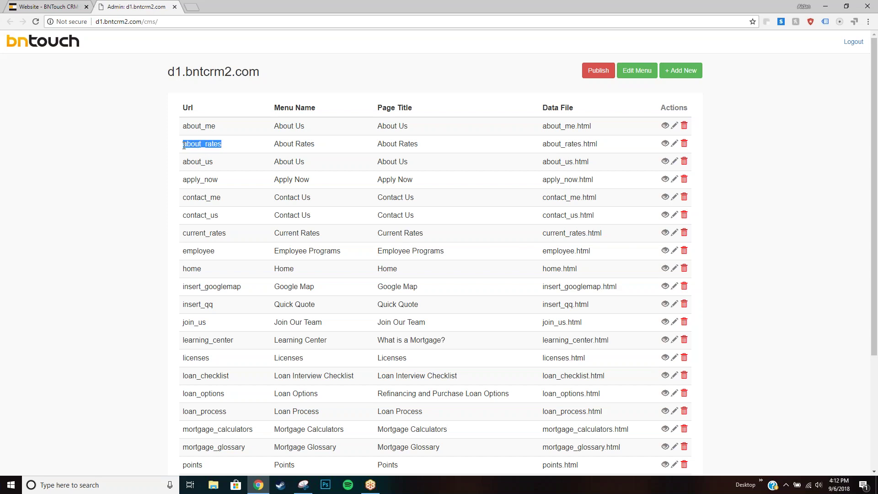
pyautogui.click(212, 143)
pyautogui.scroll(-4, 374, 165)
pyautogui.scroll(3, 471, 227)
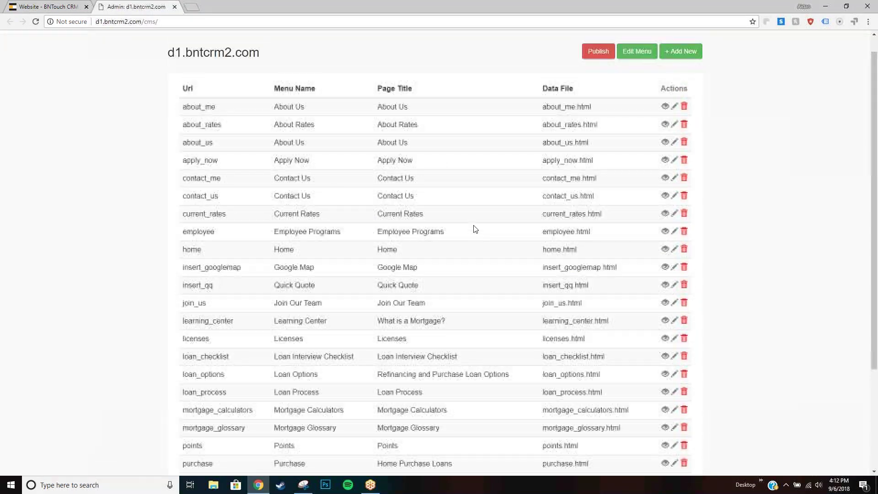
pyautogui.scroll(1, 475, 229)
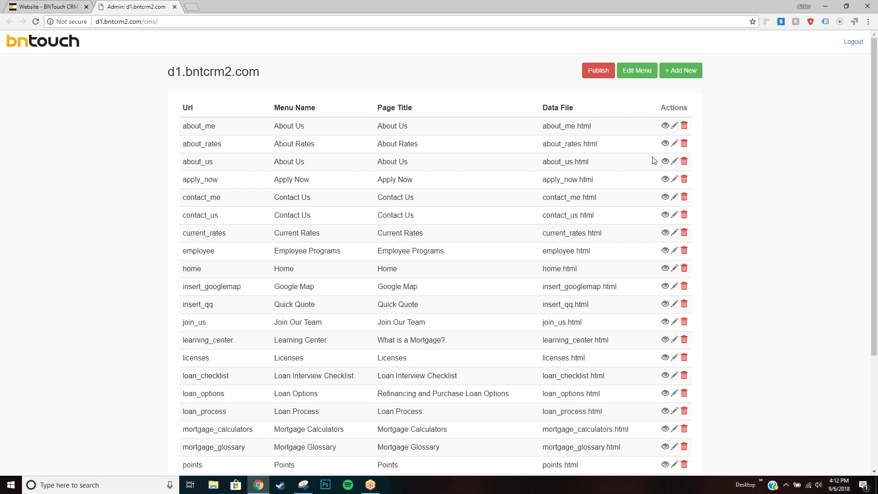
# Preview the live about_us page in a new tab and return to the Admin tab.
pyautogui.click(665, 163)
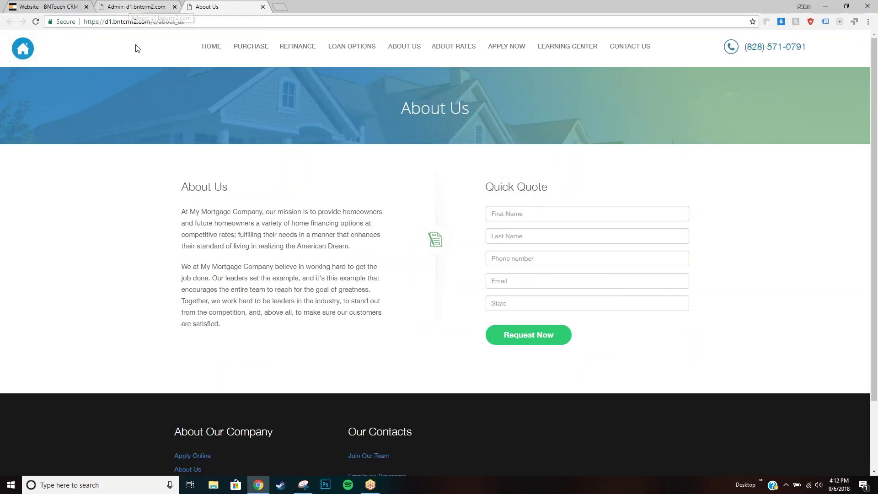
pyautogui.click(144, 21)
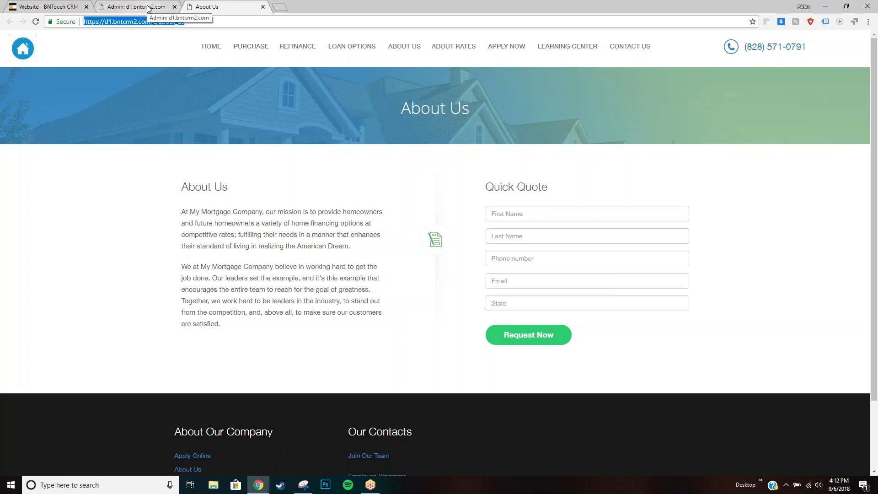
pyautogui.click(148, 9)
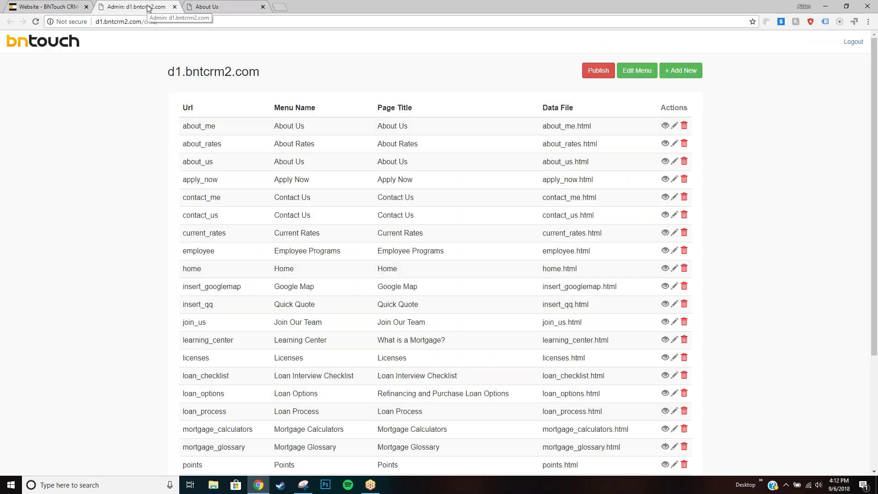
# Open the about_rates page for editing and look over its headings, Menu Name and Page Title fields.
pyautogui.click(675, 143)
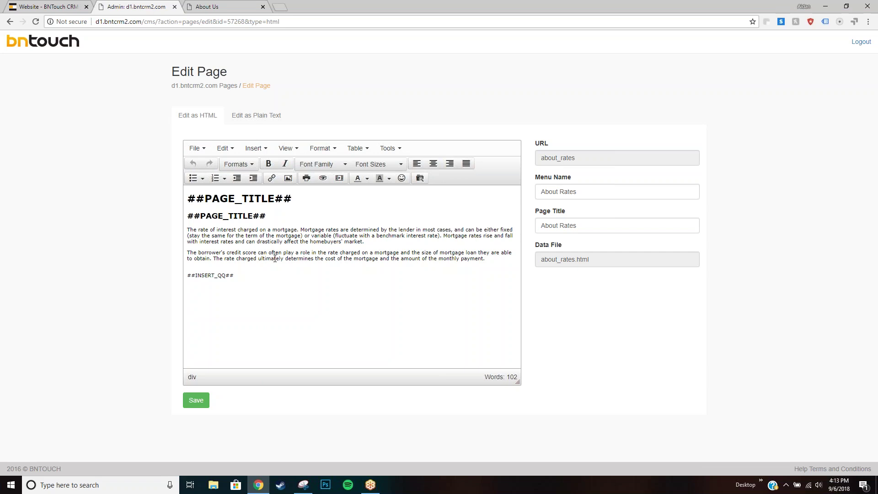
pyautogui.hotkey('shift', 'Left')
pyautogui.hotkey('shift', 'Left')
pyautogui.hotkey('shift', 'Left')
pyautogui.hotkey('shift', 'Left')
pyautogui.hotkey('shift', 'Left')
pyautogui.hotkey('shift', 'Left')
pyautogui.hotkey('shift', 'Left')
pyautogui.click(250, 199)
pyautogui.click(259, 217)
pyautogui.click(569, 190)
pyautogui.click(569, 225)
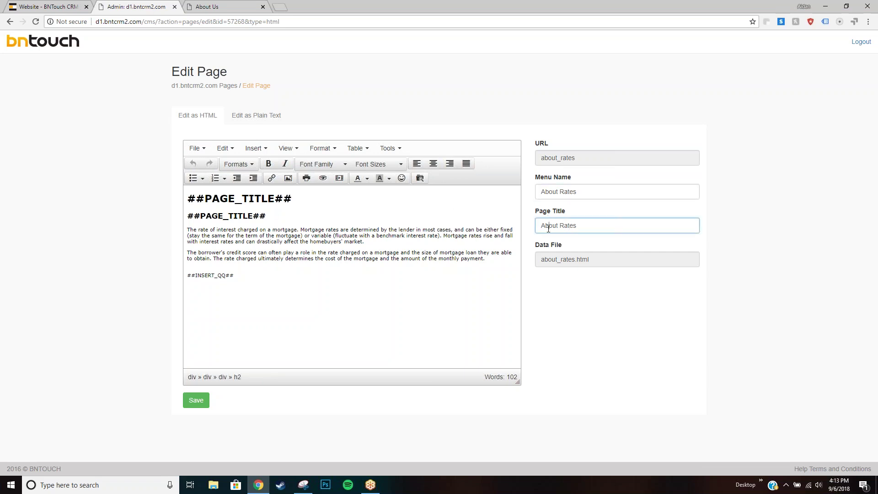
pyautogui.moveTo(212, 231); pyautogui.dragTo(314, 243)
pyautogui.click(331, 244)
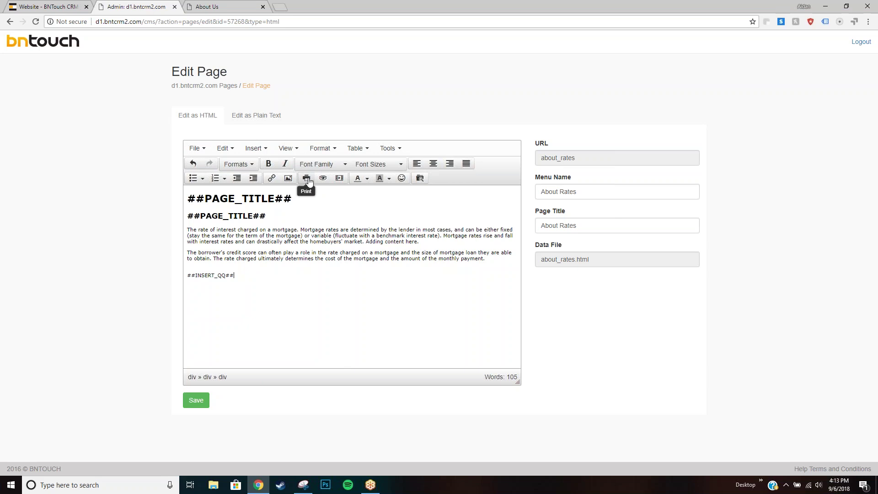
# Browse the editor's insert options and view the page's HTML source without changes.
pyautogui.click(254, 148)
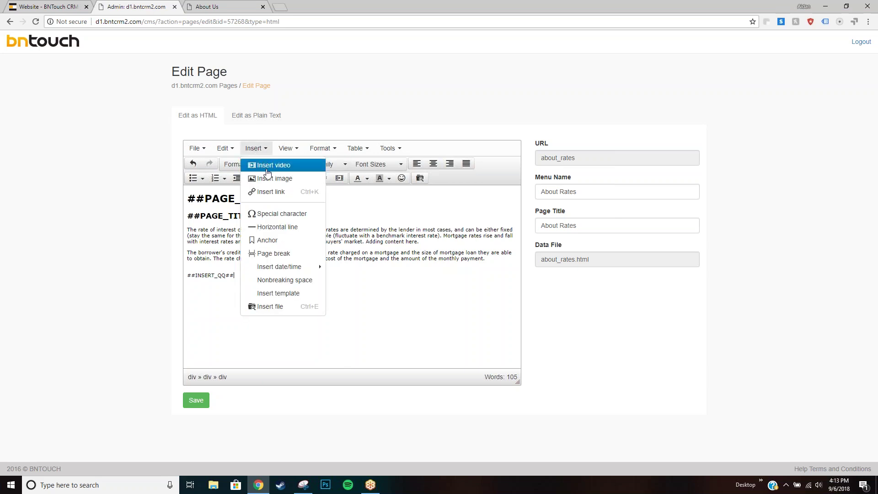
pyautogui.click(350, 195)
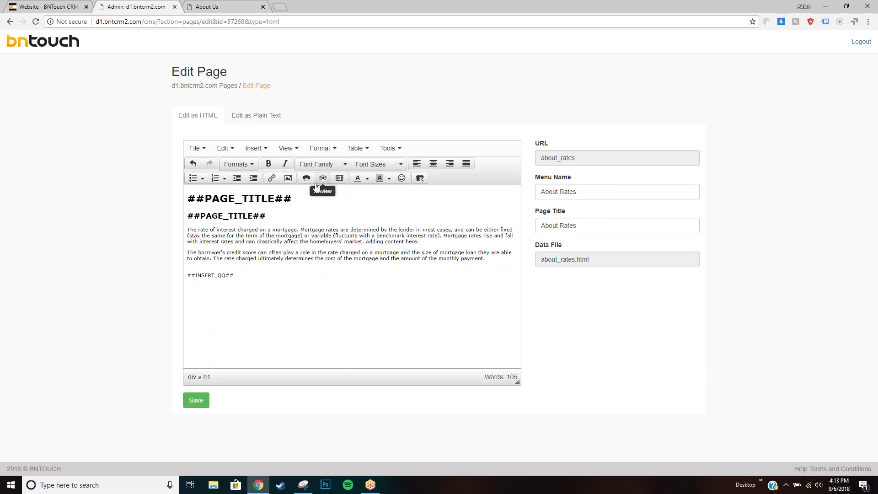
pyautogui.click(387, 149)
pyautogui.click(407, 165)
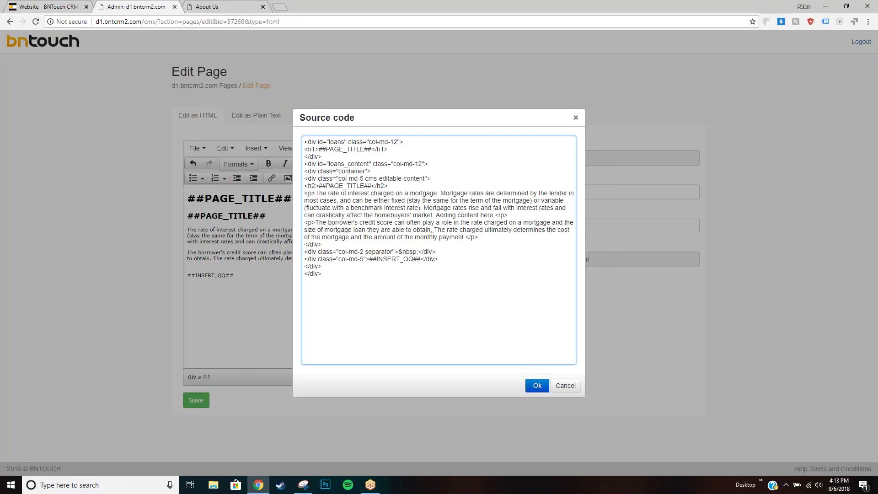
pyautogui.click(565, 385)
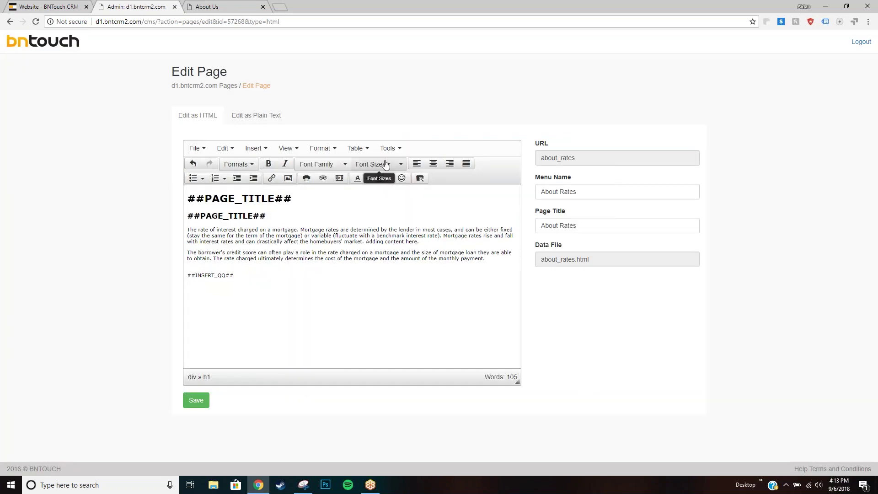
# Check the table, format and view menus, add 'Adding content here.' to the rates paragraph, and save.
pyautogui.click(361, 151)
pyautogui.click(330, 149)
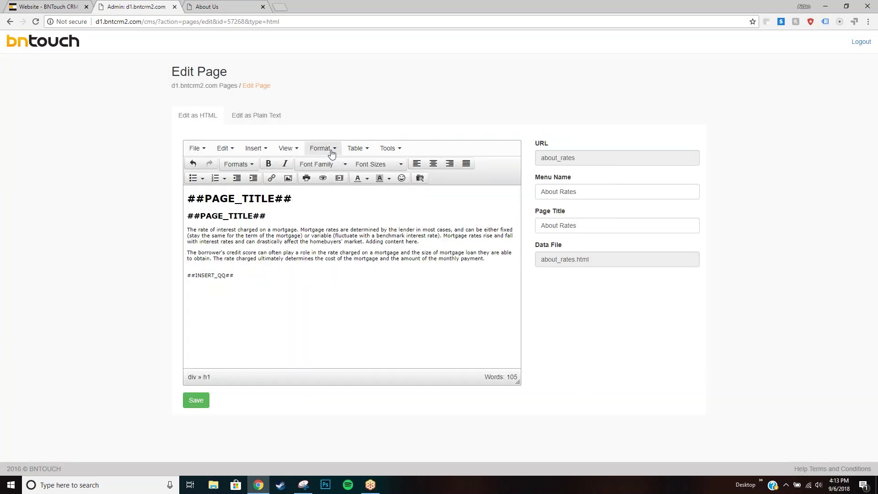
pyautogui.click(287, 149)
pyautogui.moveTo(256, 149)
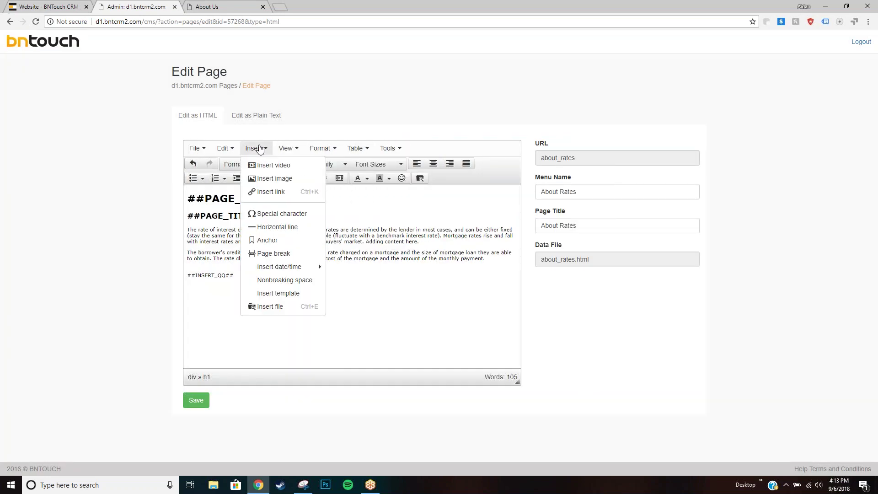
pyautogui.moveTo(227, 150)
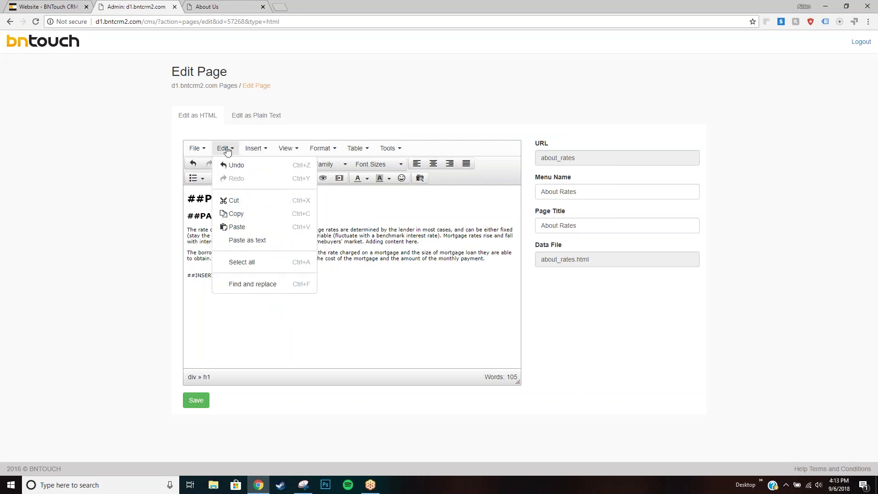
pyautogui.moveTo(197, 149)
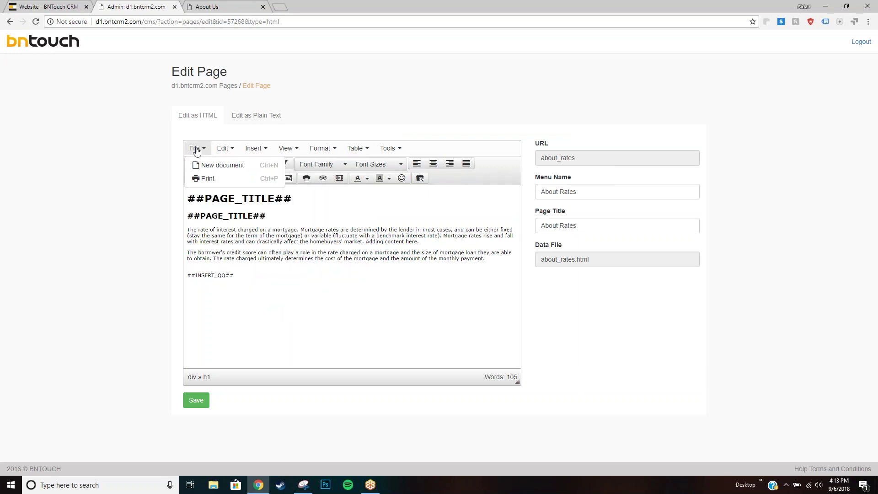
pyautogui.click(247, 241)
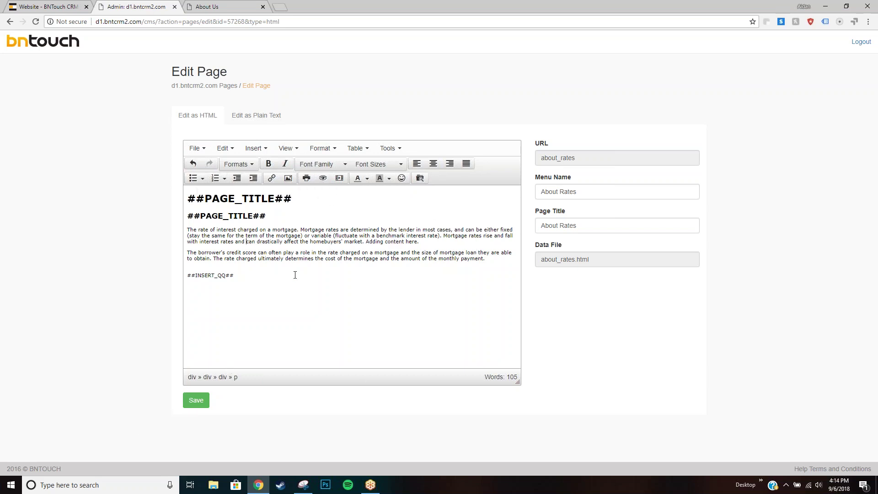
pyautogui.click(196, 400)
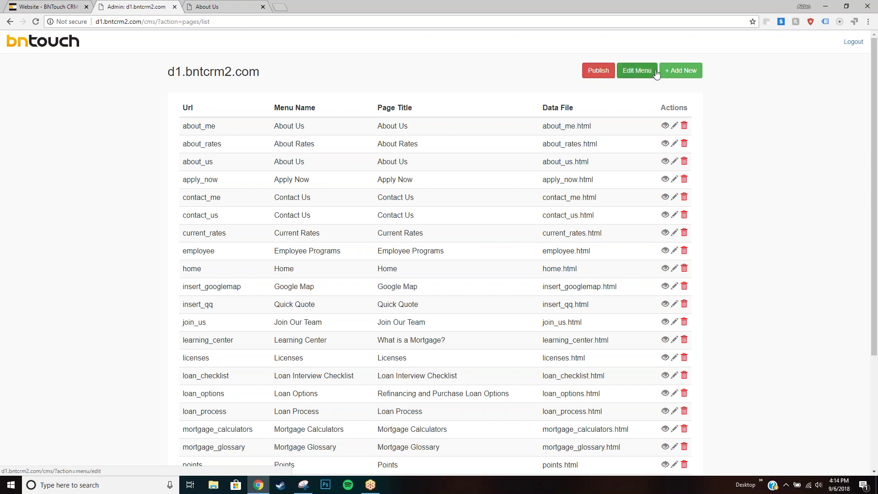
pyautogui.click(679, 77)
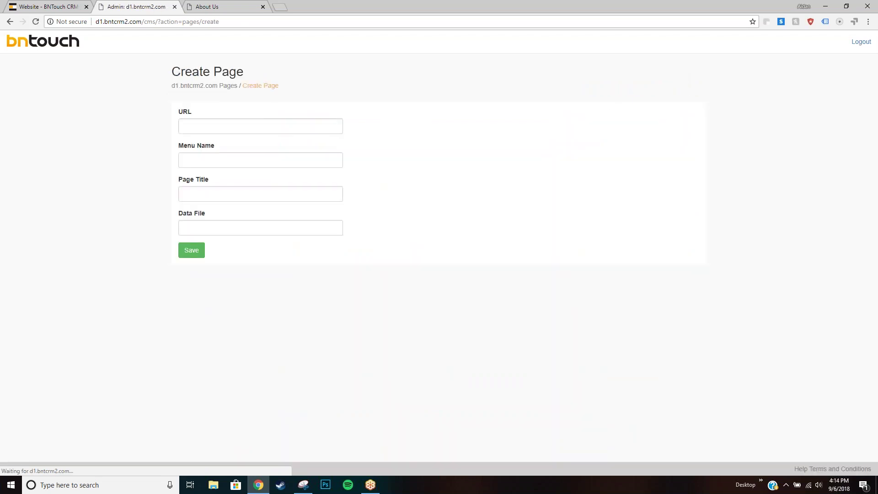
pyautogui.click(203, 124)
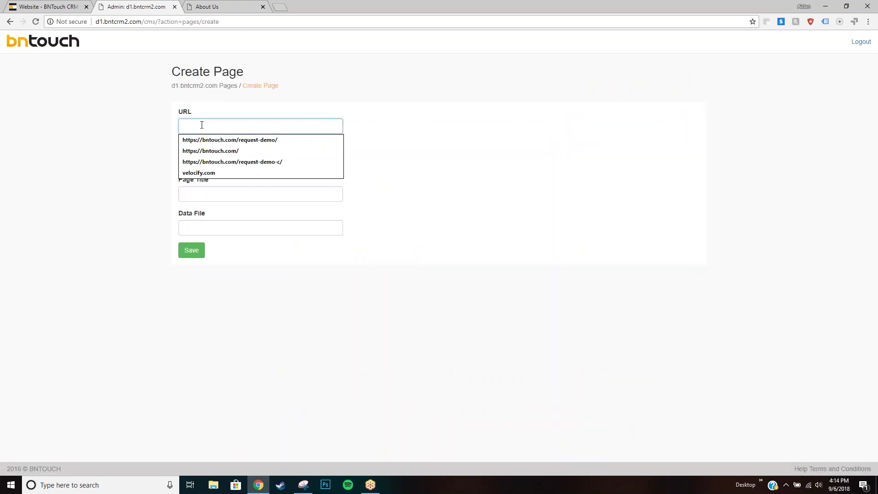
pyautogui.click(174, 189)
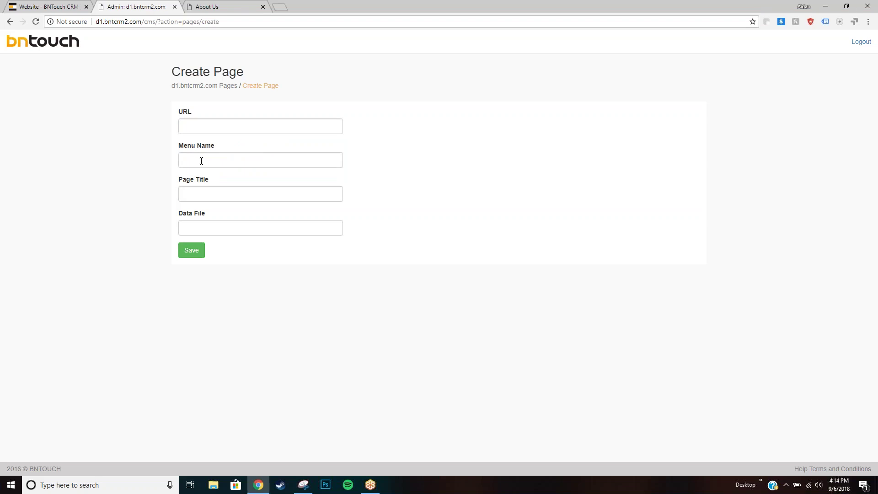
pyautogui.click(236, 6)
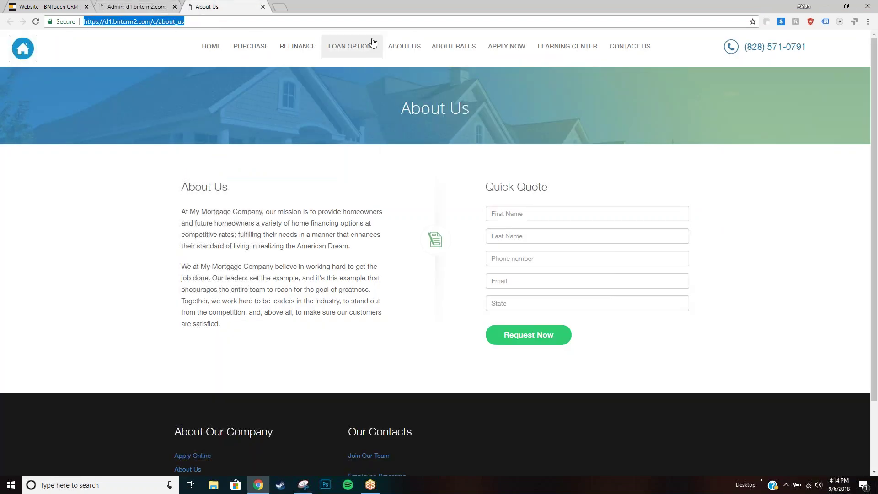
pyautogui.click(136, 6)
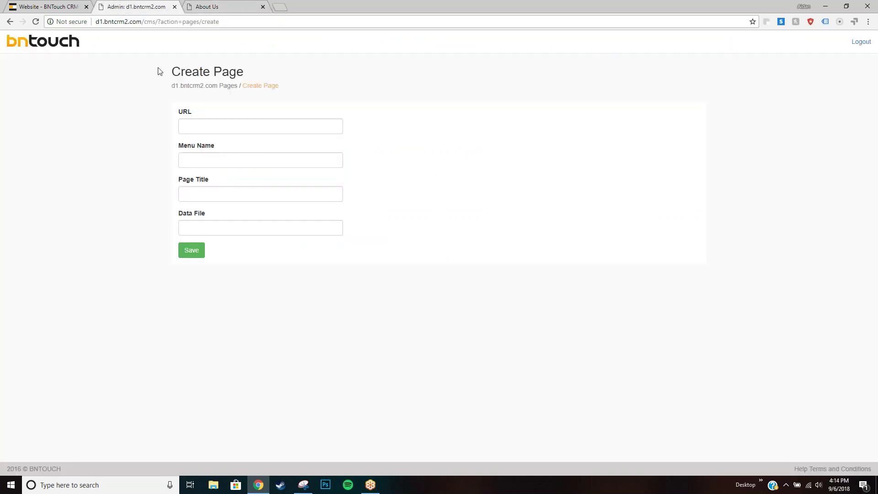
pyautogui.click(214, 195)
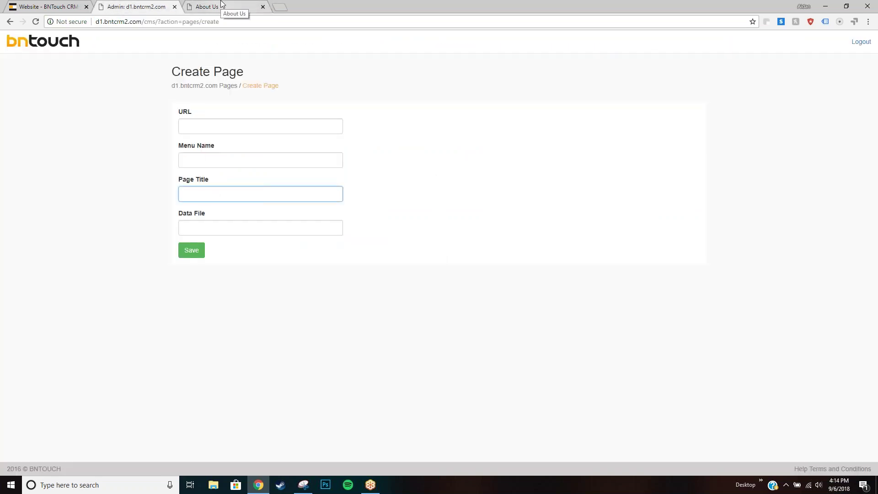
pyautogui.click(221, 5)
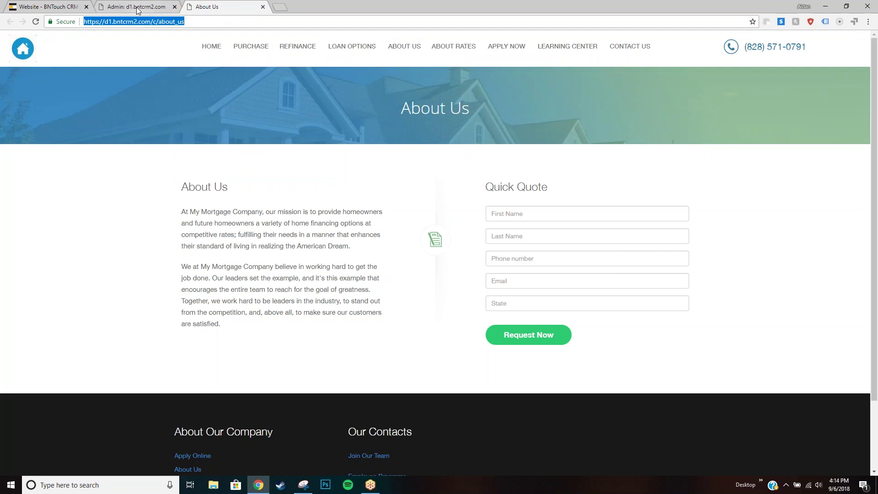
pyautogui.click(137, 7)
pyautogui.click(231, 226)
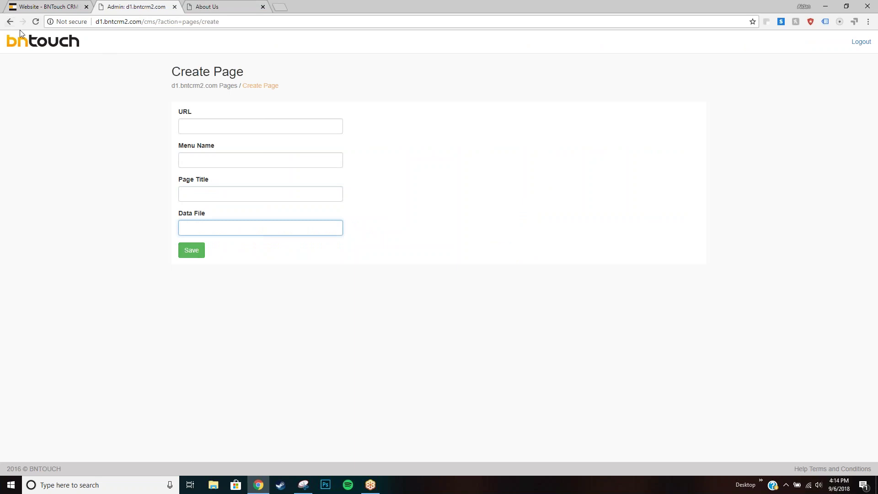
pyautogui.click(9, 21)
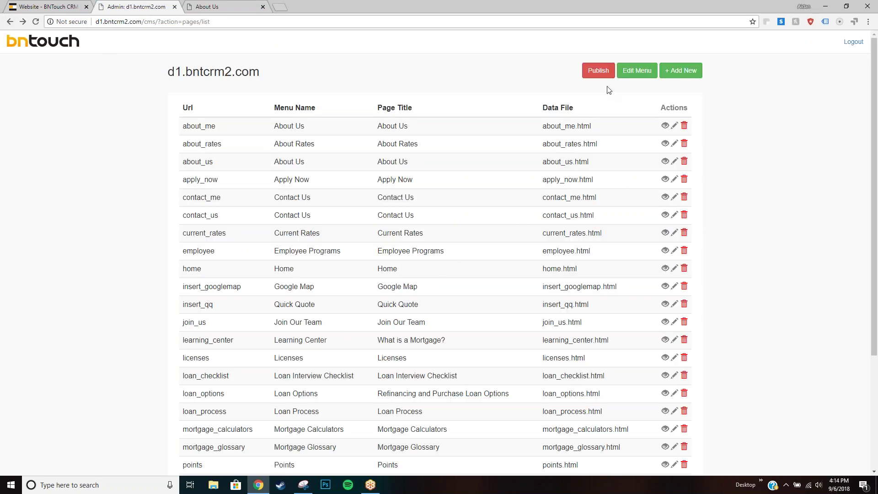
pyautogui.click(205, 4)
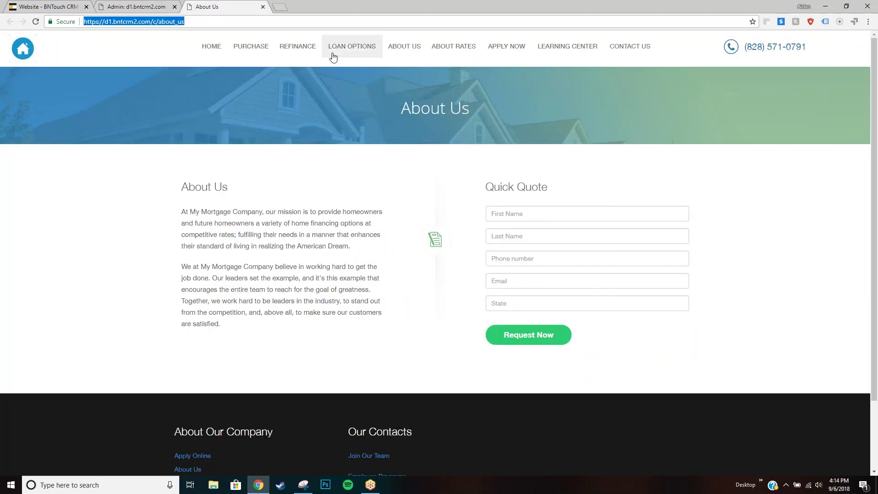
pyautogui.moveTo(602, 50)
pyautogui.click(122, 7)
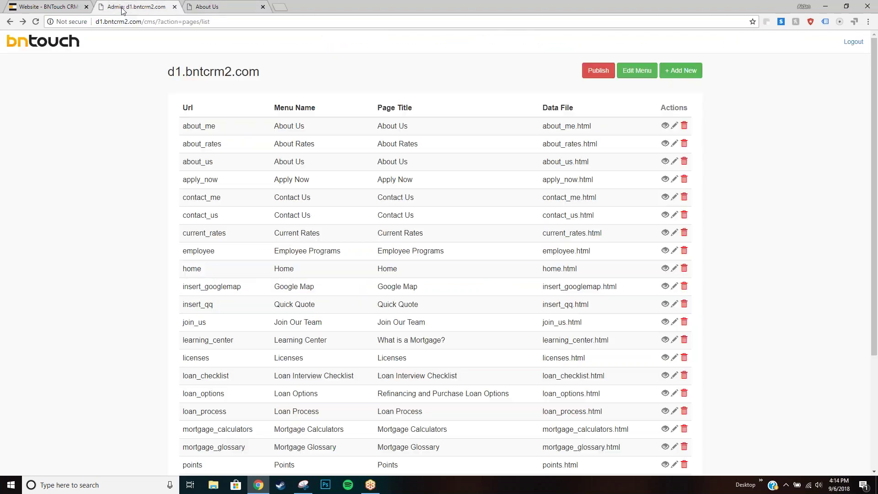
# Open the Edit Menu page and scroll through the menu groups and subpages.
pyautogui.click(640, 72)
pyautogui.scroll(-2, 568, 138)
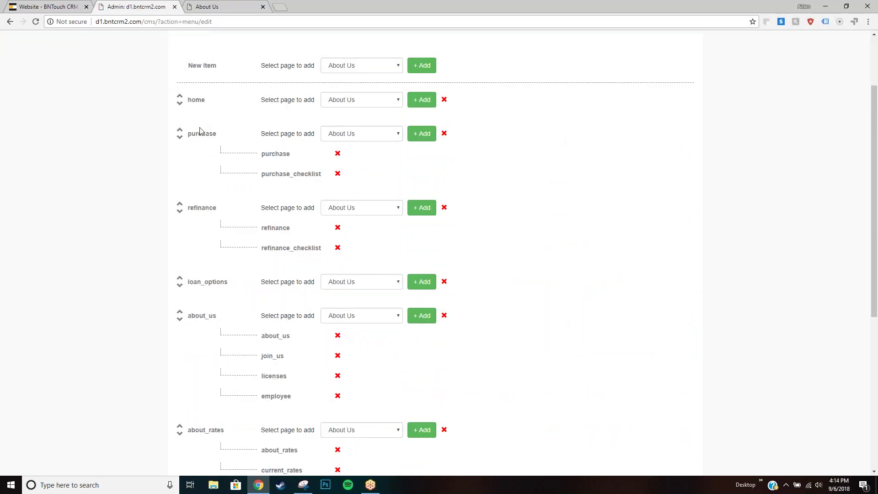
pyautogui.scroll(-1, 200, 132)
pyautogui.scroll(-1, 201, 203)
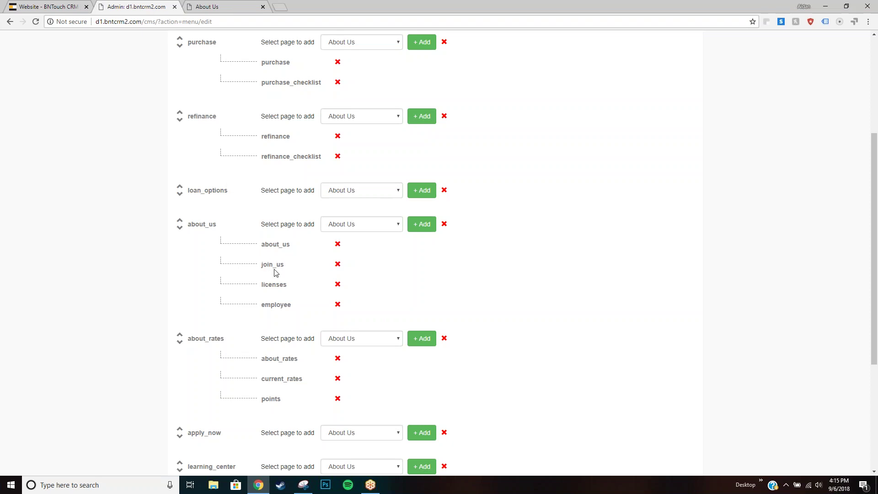
# Compare the menu tree with the live site's PURCHASE and REFINANCE dropdowns.
pyautogui.click(213, 7)
pyautogui.moveTo(253, 53)
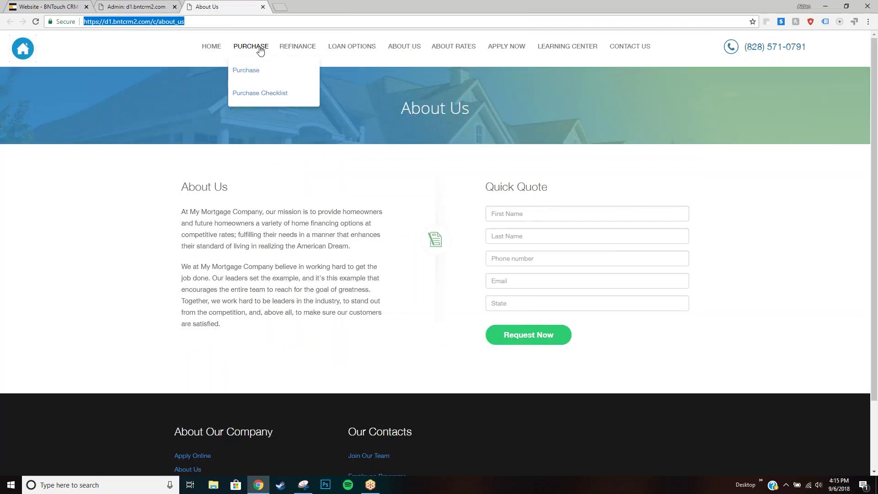
pyautogui.moveTo(297, 48)
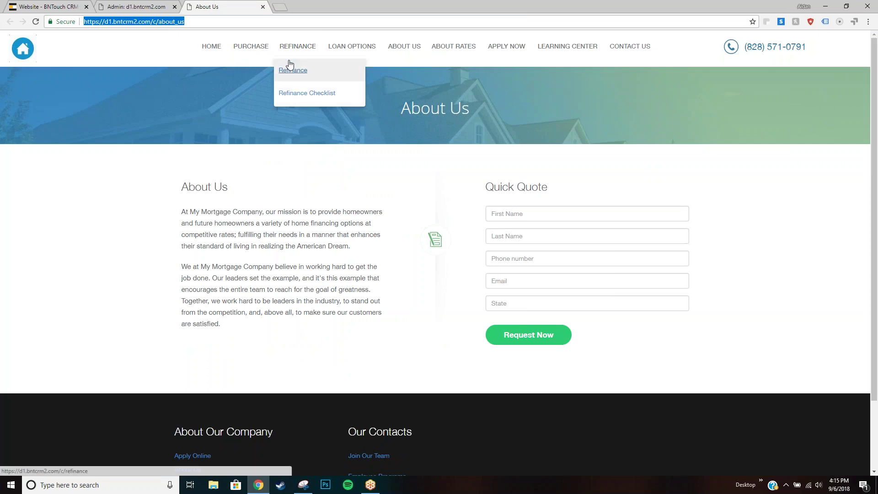
pyautogui.click(145, 8)
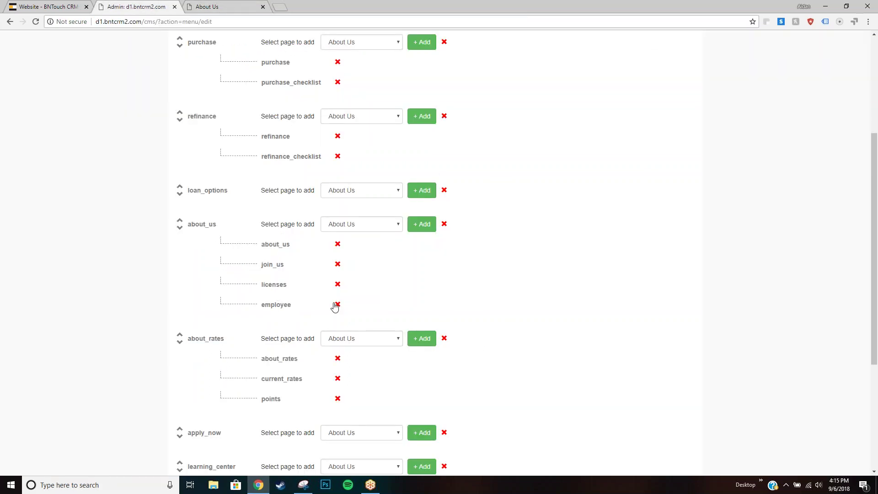
pyautogui.scroll(4, 457, 188)
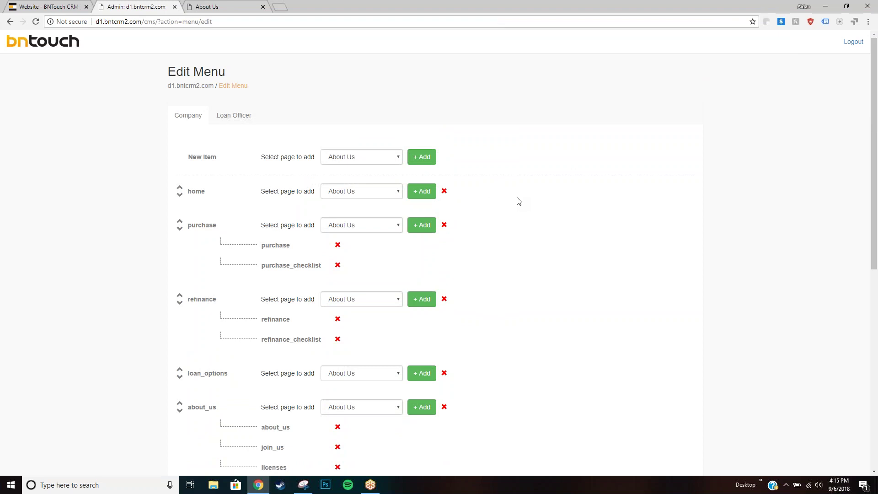
pyautogui.scroll(-3, 192, 214)
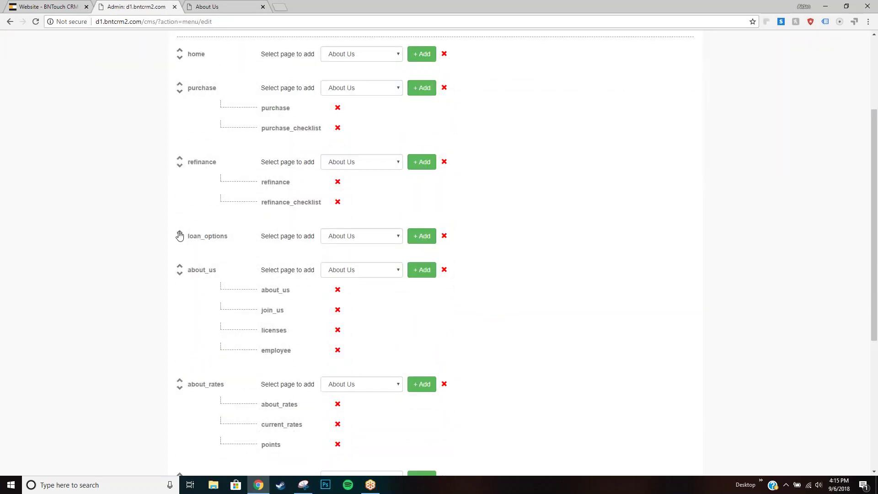
pyautogui.click(180, 268)
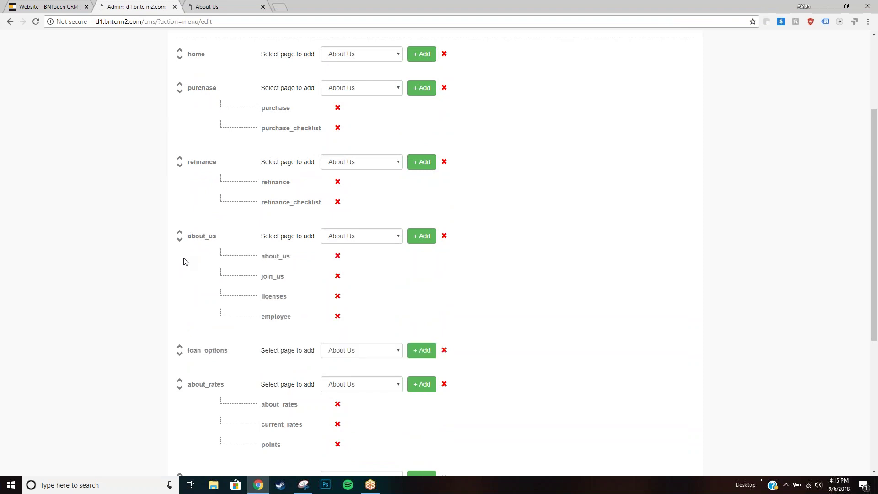
pyautogui.click(179, 233)
pyautogui.click(180, 162)
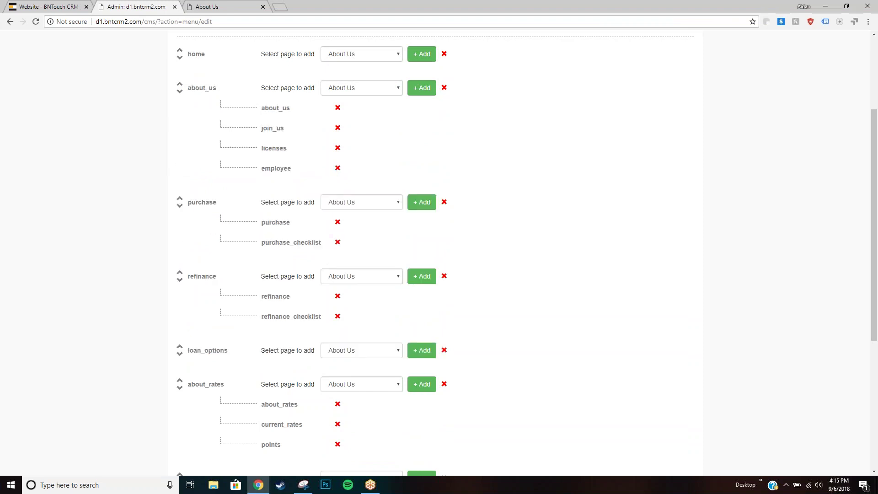
pyautogui.scroll(1, 196, 163)
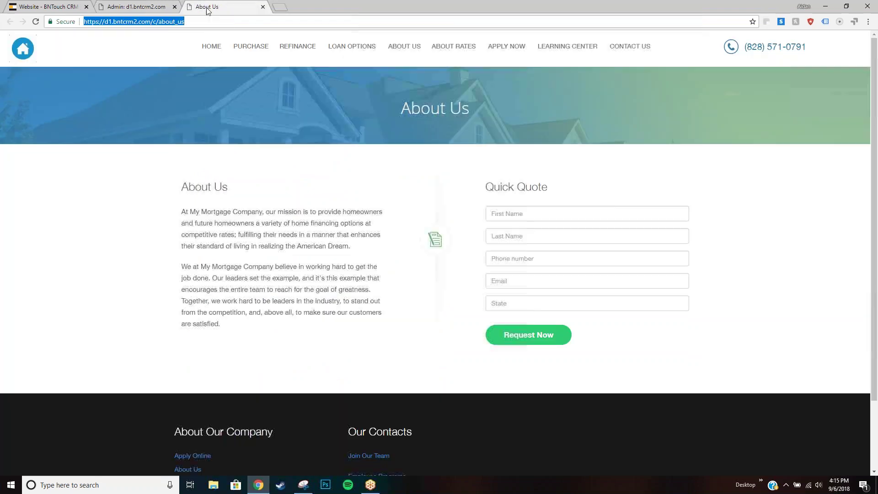
pyautogui.click(208, 7)
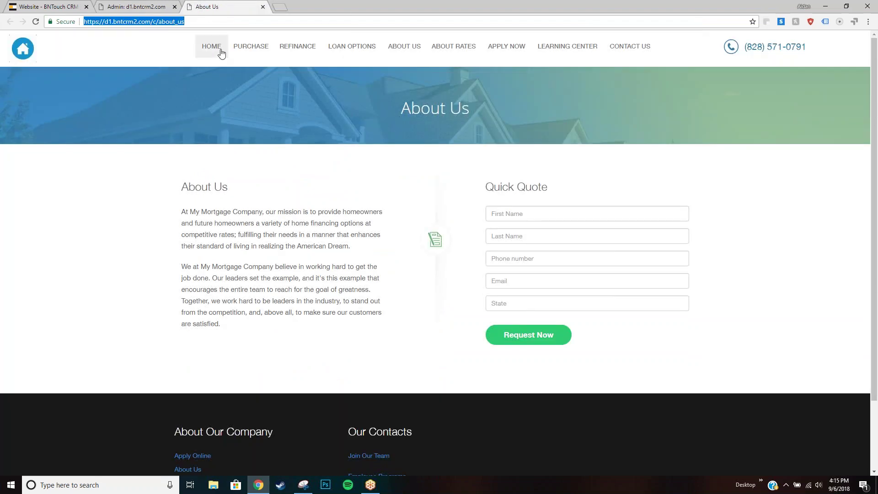
pyautogui.moveTo(245, 54)
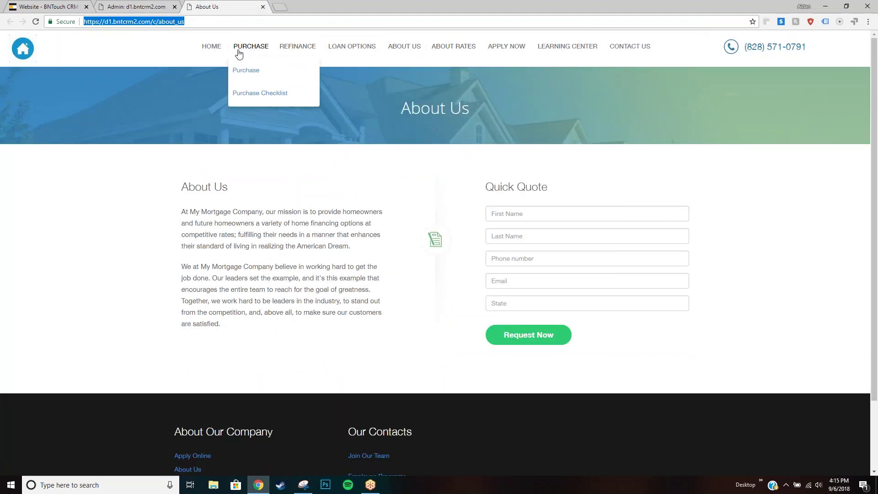
pyautogui.click(125, 7)
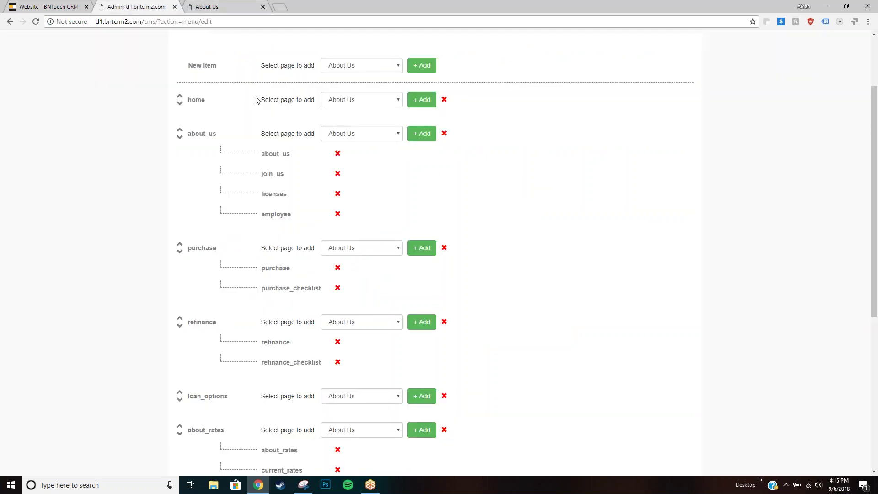
pyautogui.scroll(-1, 256, 100)
pyautogui.scroll(3, 255, 102)
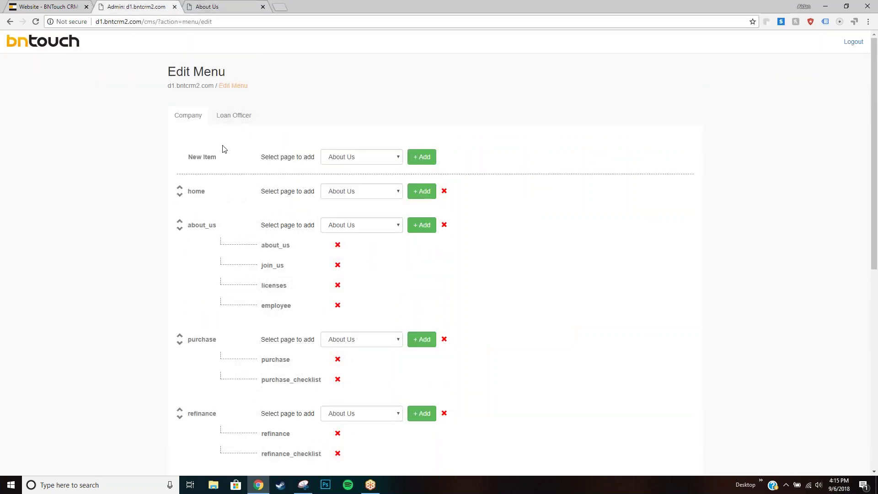
pyautogui.scroll(-3, 224, 149)
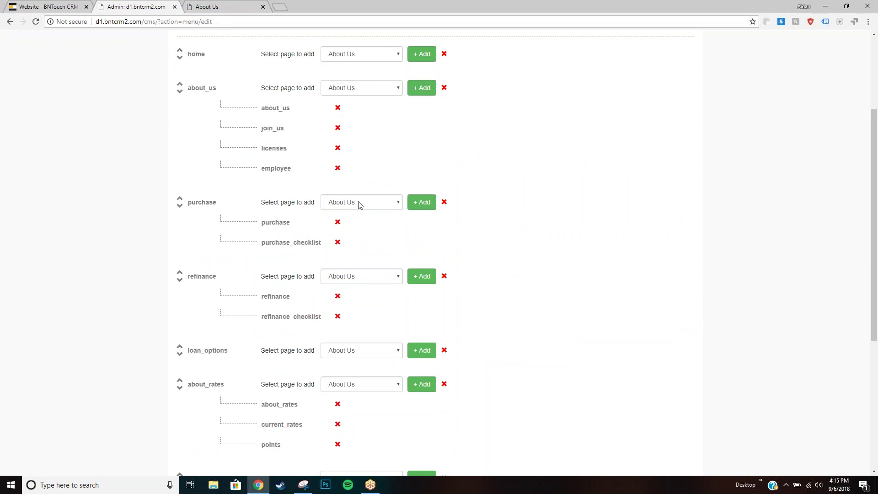
# Add Loan Process as a child page under learning_center, leaving purchase unchanged.
pyautogui.click(360, 202)
pyautogui.scroll(-3, 386, 261)
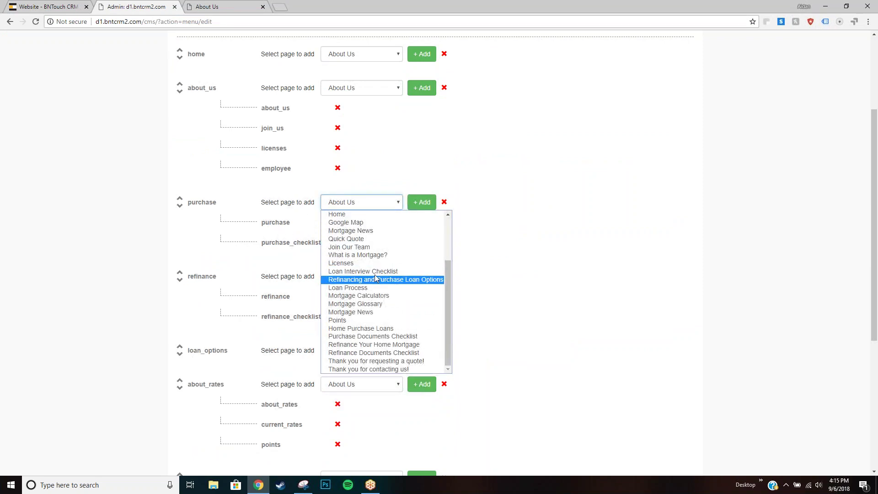
pyautogui.scroll(3, 374, 274)
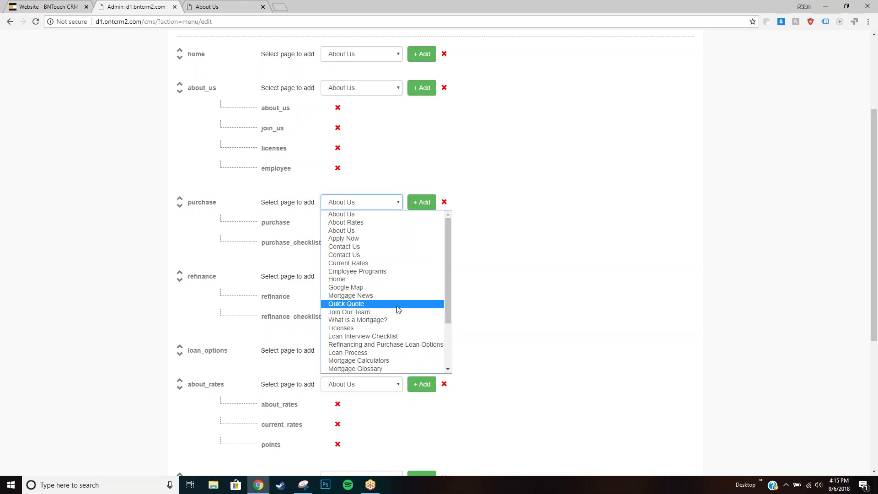
pyautogui.click(542, 303)
pyautogui.scroll(-3, 446, 293)
pyautogui.scroll(-3, 447, 293)
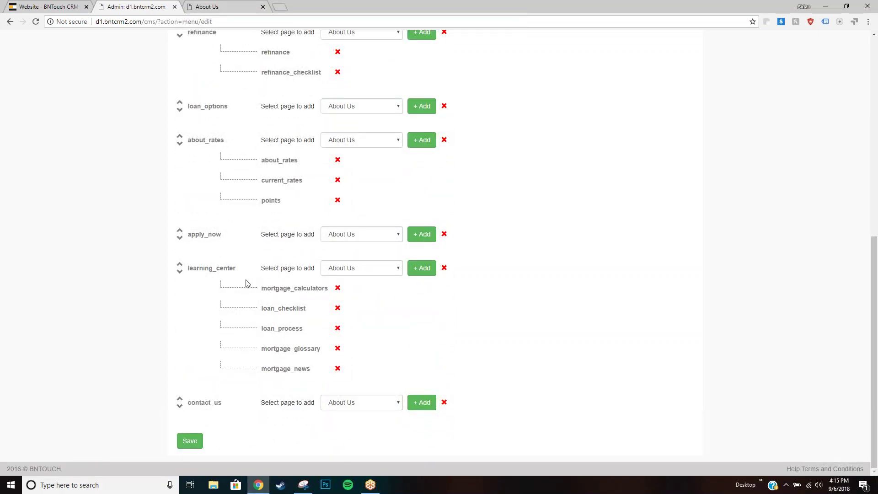
pyautogui.click(397, 270)
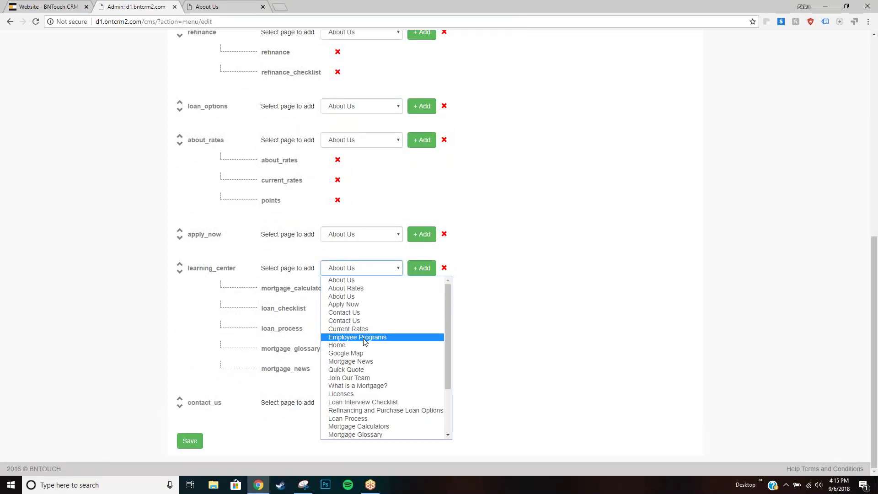
pyautogui.scroll(-3, 366, 384)
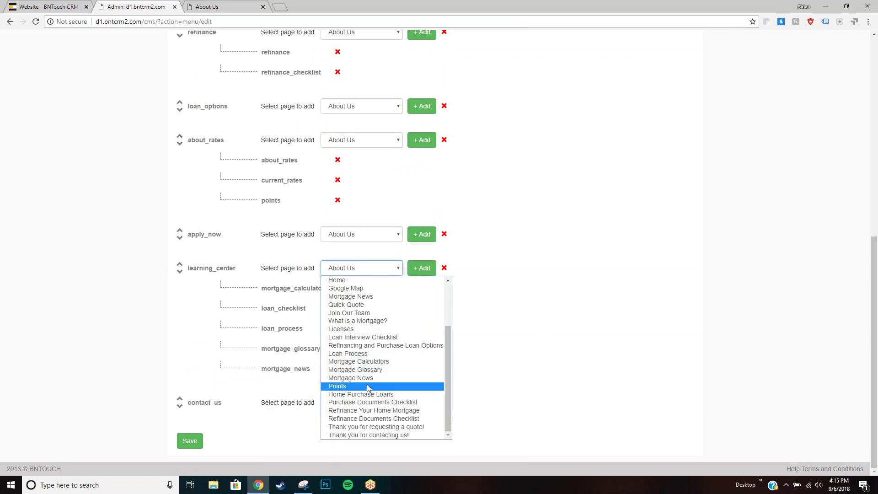
pyautogui.click(358, 353)
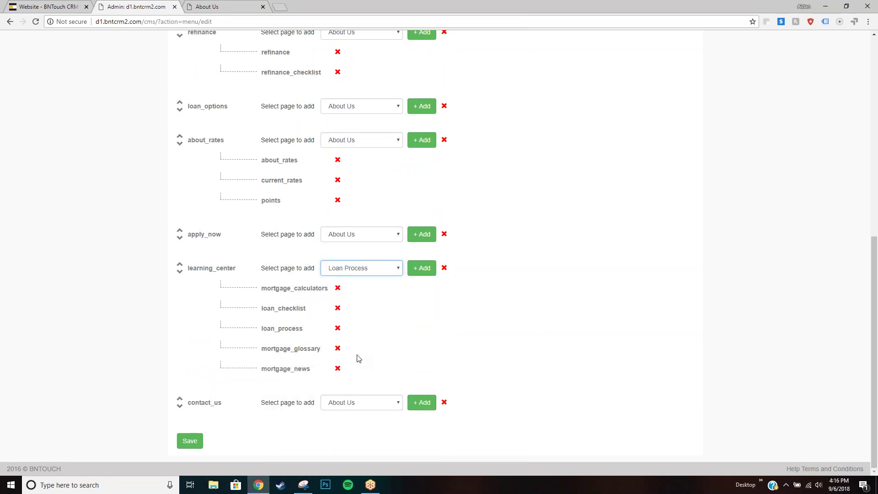
pyautogui.click(416, 270)
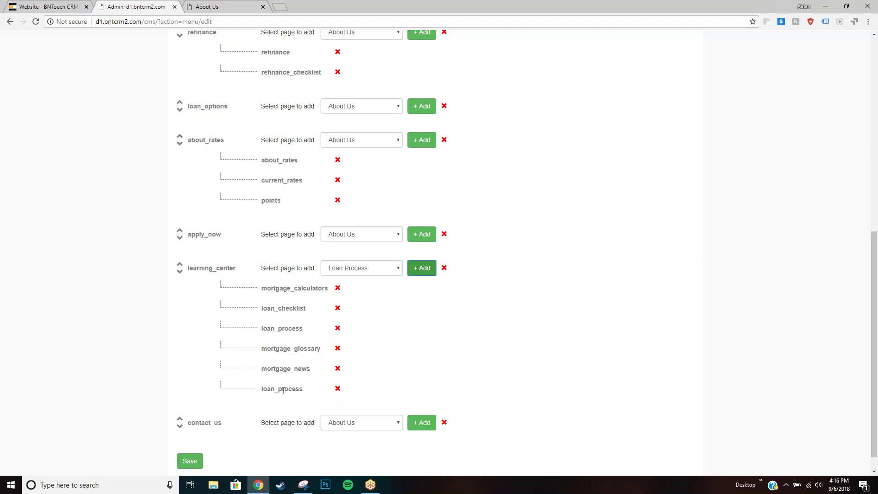
# Check the live site's navigation menus against the menu editor.
pyautogui.click(230, 5)
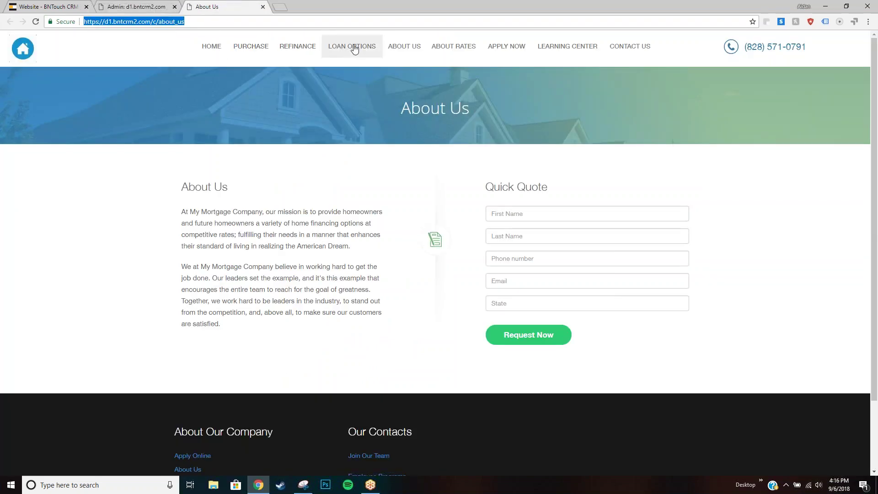
pyautogui.moveTo(466, 51)
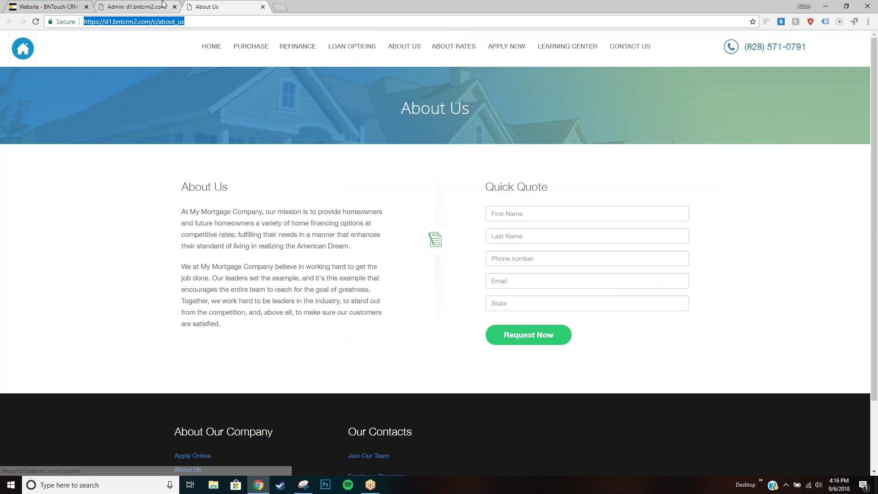
pyautogui.click(135, 6)
pyautogui.scroll(-1, 247, 311)
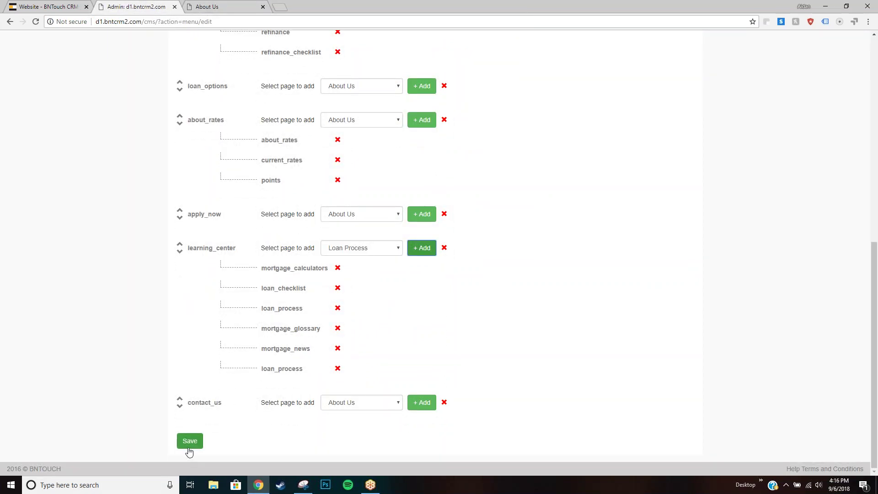
pyautogui.scroll(9, 224, 396)
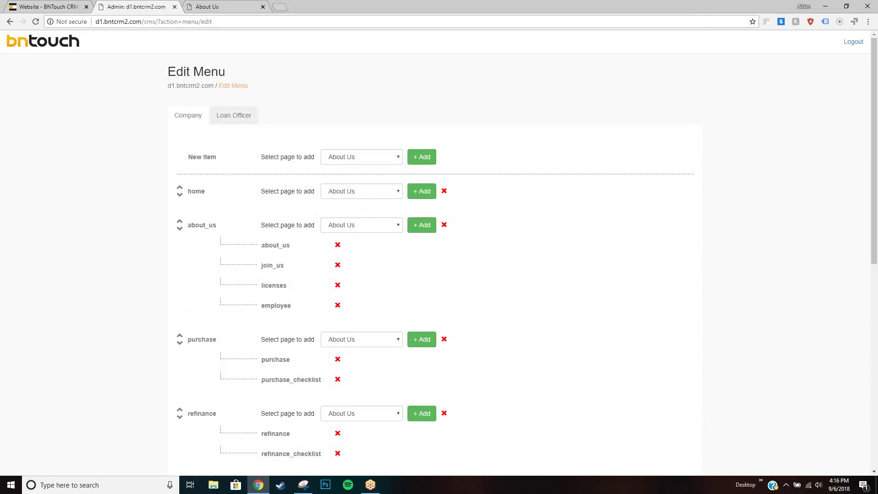
# Load the demoa site at d1.bntcrm2.com/demoa in the live tab.
pyautogui.click(228, 22)
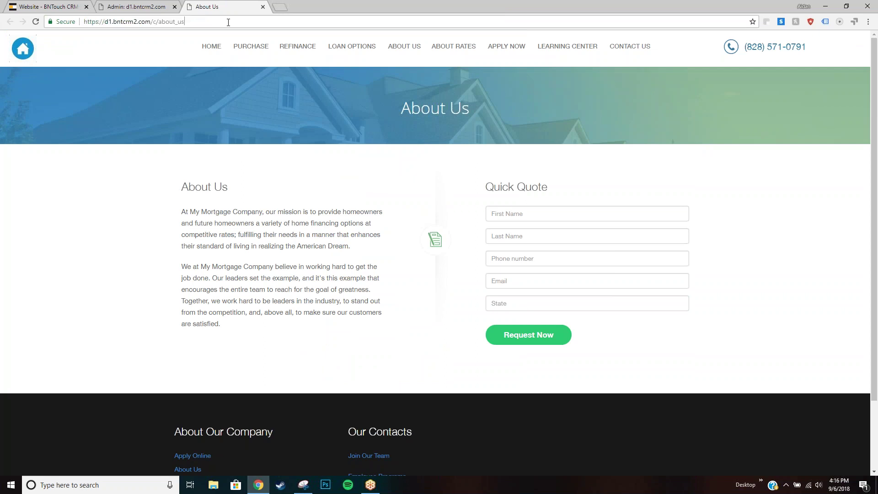
pyautogui.press('BackSpace')
pyautogui.press('BackSpace')
pyautogui.press('BackSpace')
pyautogui.press('BackSpace')
pyautogui.press('BackSpace')
pyautogui.press('BackSpace')
pyautogui.press('BackSpace')
pyautogui.press('BackSpace')
pyautogui.press('BackSpace')
pyautogui.press('BackSpace')
pyautogui.write('d')
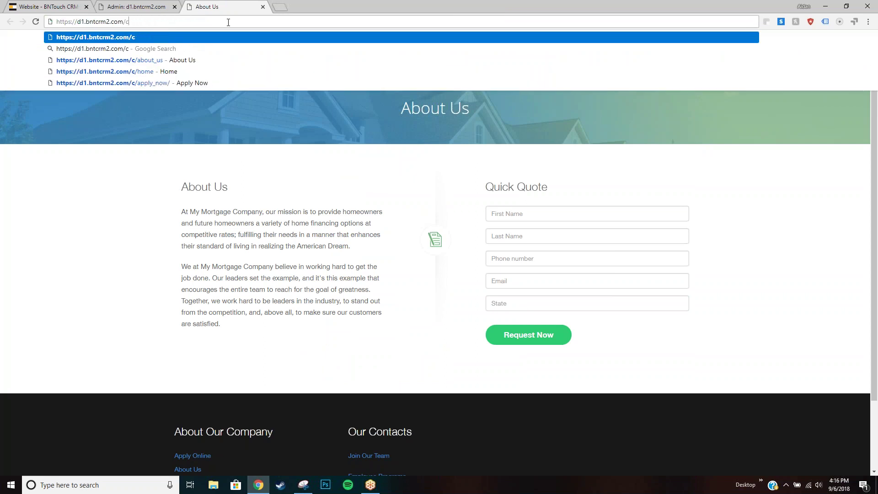
pyautogui.write('emoa')
pyautogui.press('Return')
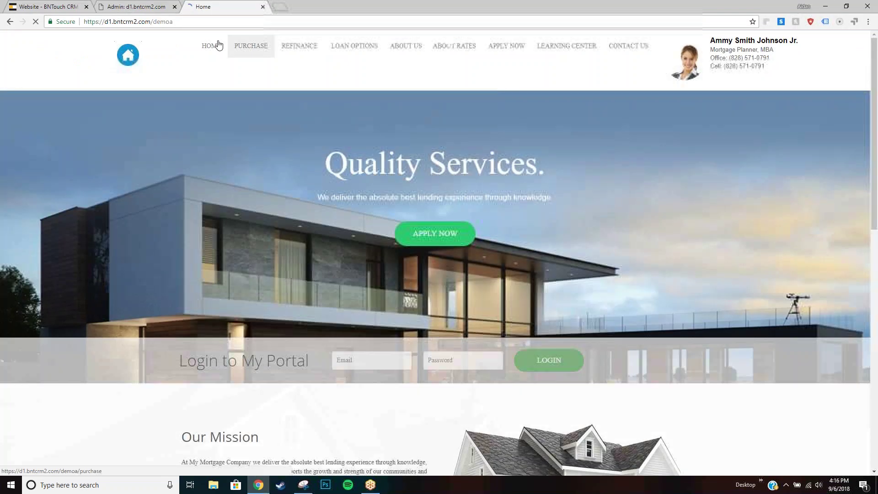
# Compare the Loan Officer menu items with the demoa site, then save the Loan Officer menu.
pyautogui.click(140, 5)
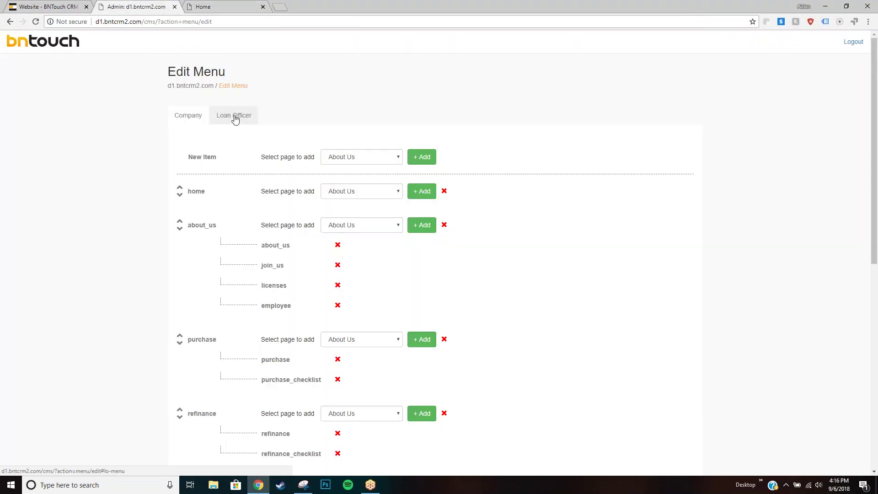
pyautogui.click(218, 6)
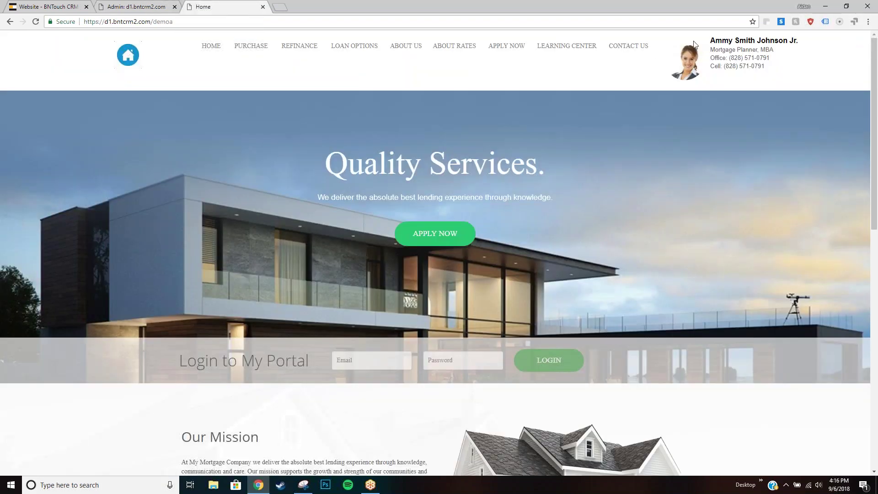
pyautogui.click(133, 7)
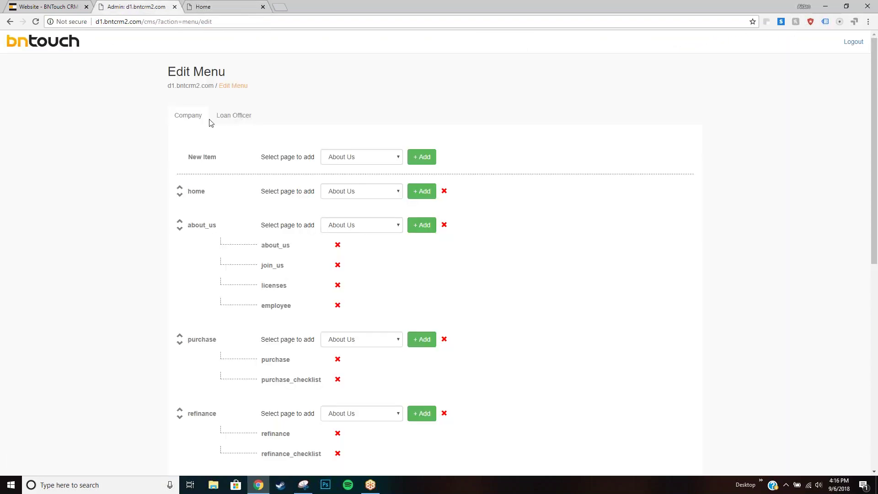
pyautogui.click(229, 117)
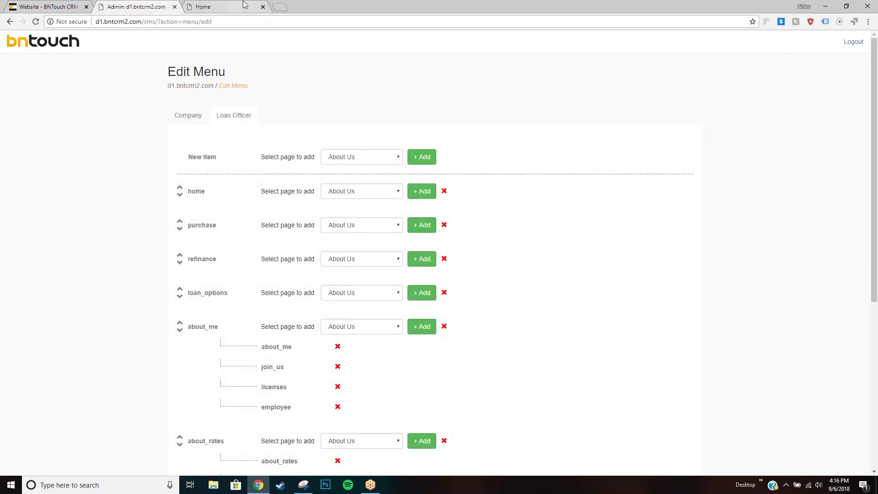
pyautogui.click(227, 7)
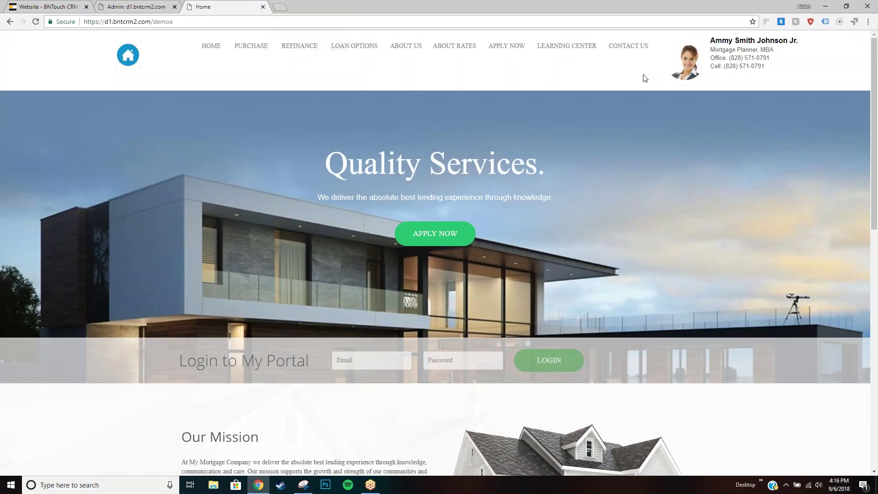
pyautogui.click(139, 6)
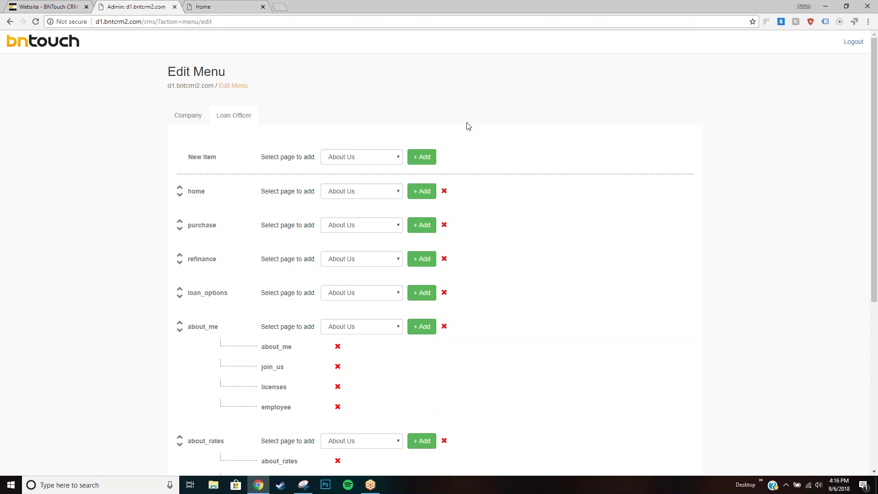
pyautogui.scroll(-2, 454, 146)
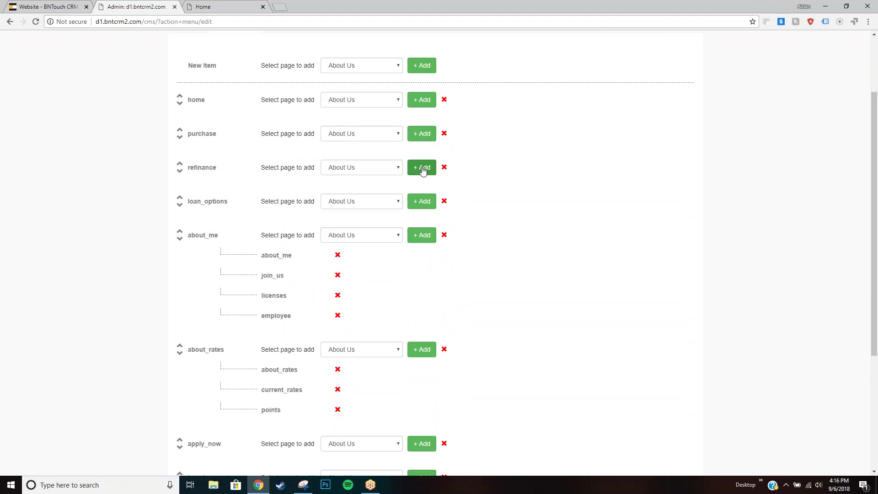
pyautogui.scroll(-4, 298, 205)
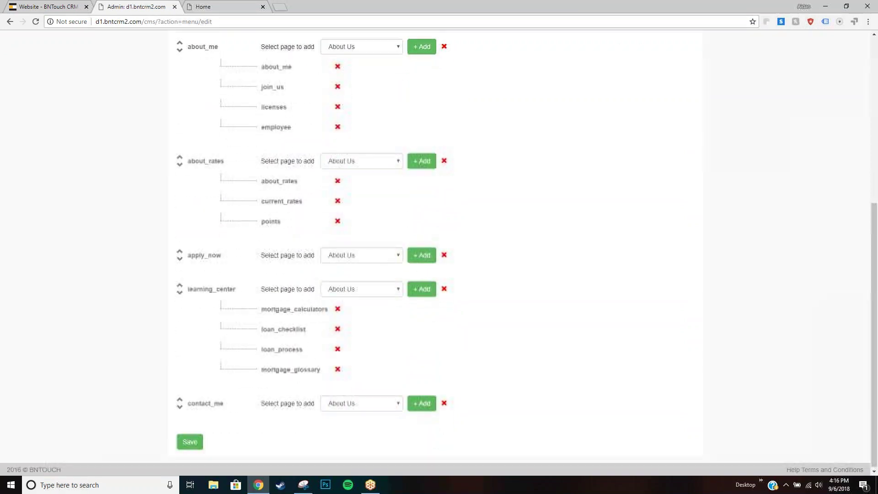
pyautogui.click(192, 445)
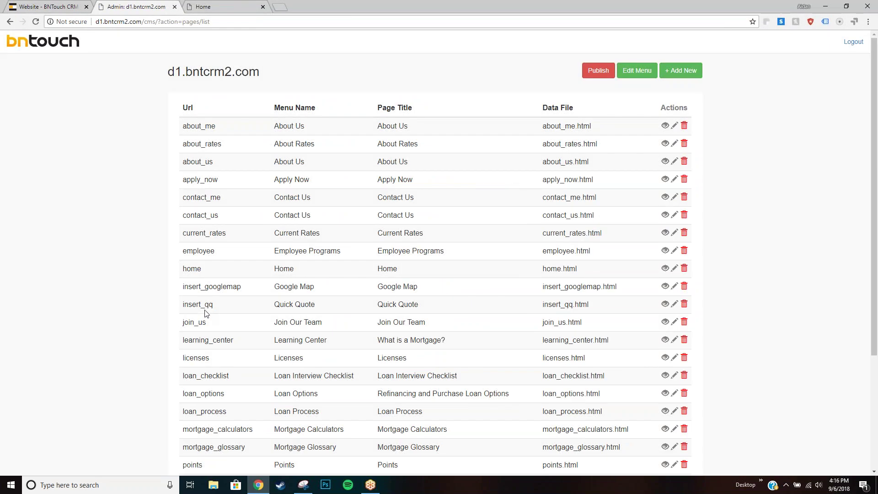
# Publish the website changes and switch to the 'Website - BNTouch CRM' tab.
pyautogui.click(602, 75)
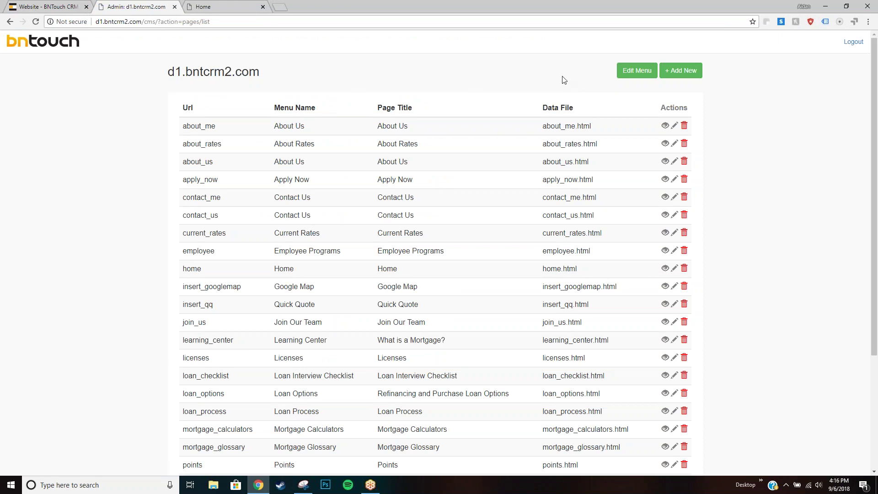
pyautogui.click(45, 7)
pyautogui.scroll(2, 300, 159)
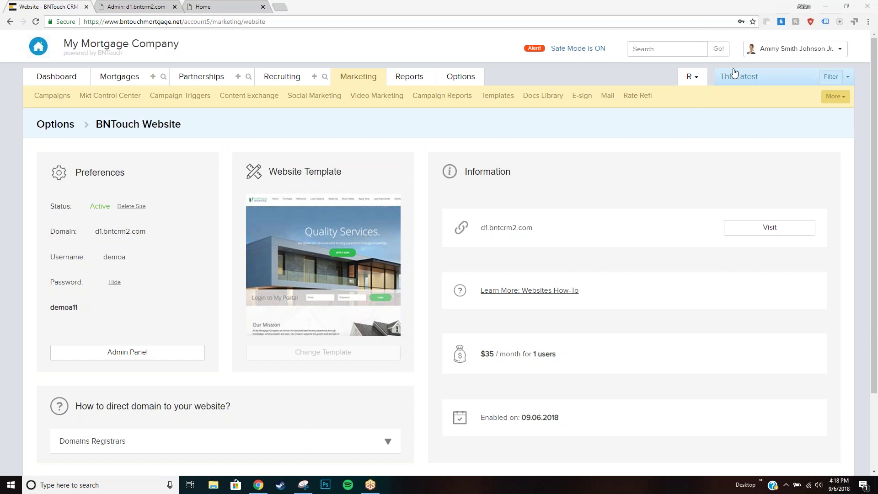
# Confirm BNTouch Website is on in the Modules list, then open Options > Website Manager.
pyautogui.click(766, 52)
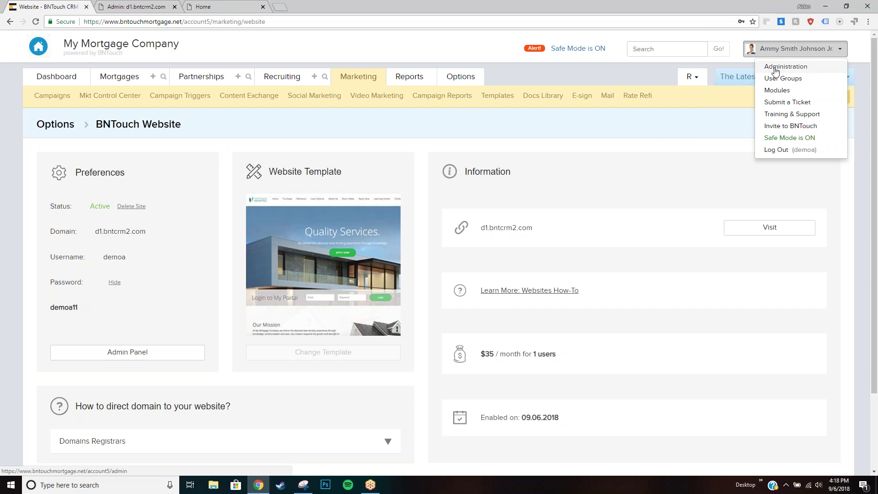
pyautogui.click(777, 91)
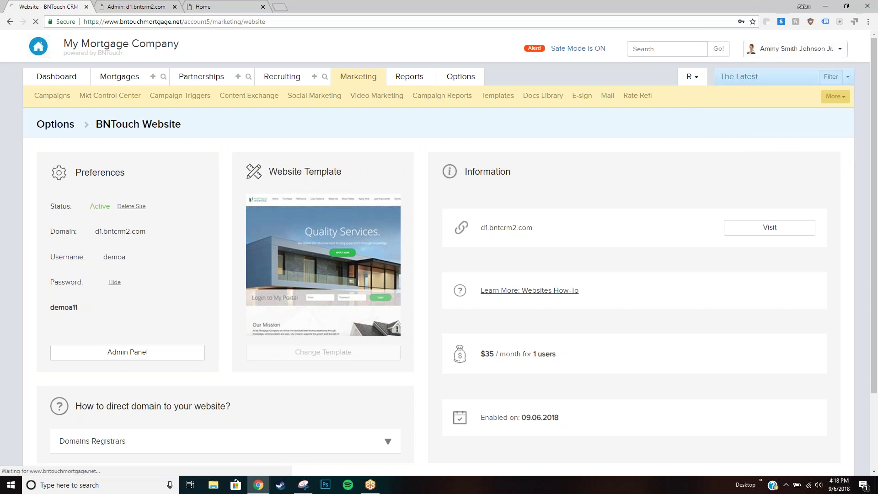
pyautogui.scroll(-6, 625, 125)
pyautogui.scroll(-8, 165, 238)
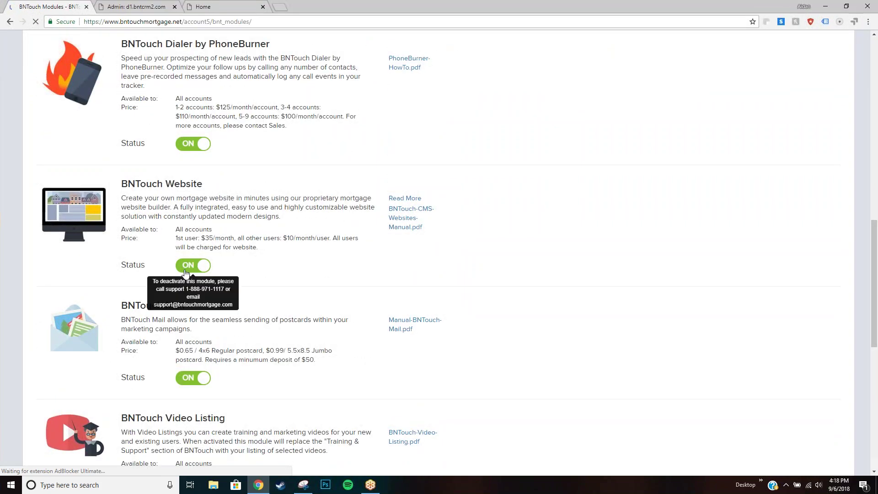
pyautogui.scroll(15, 336, 231)
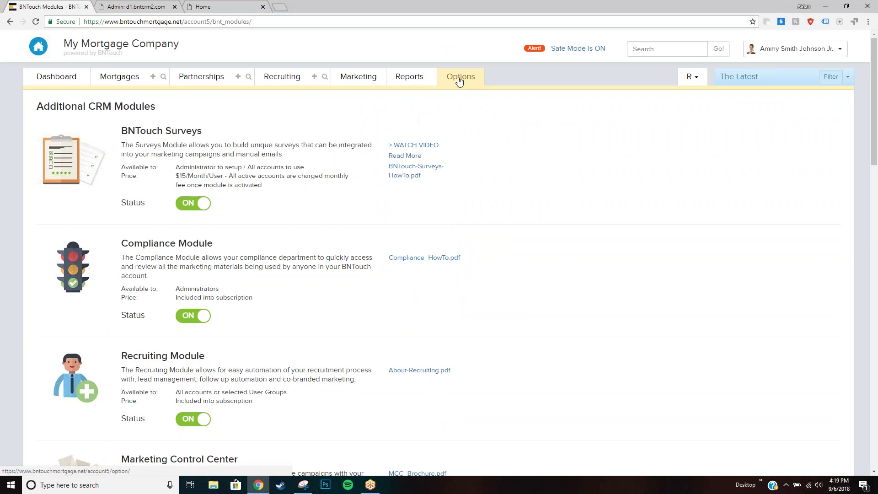
pyautogui.click(460, 80)
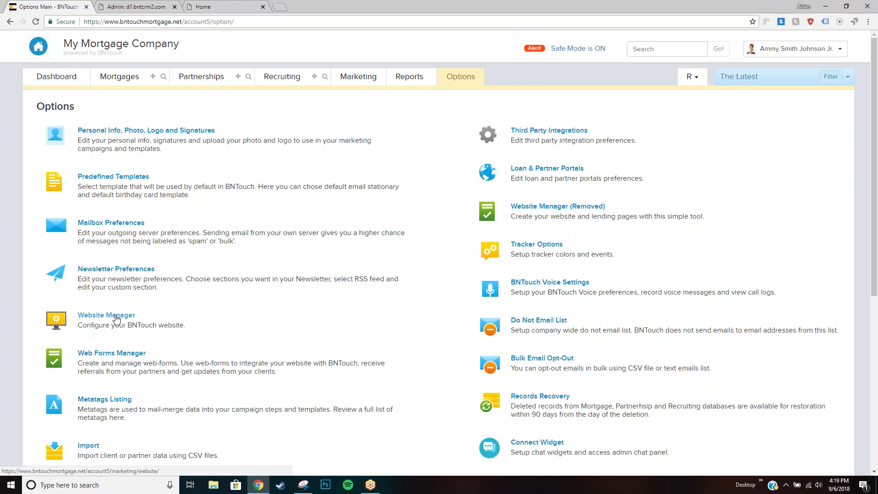
pyautogui.click(116, 318)
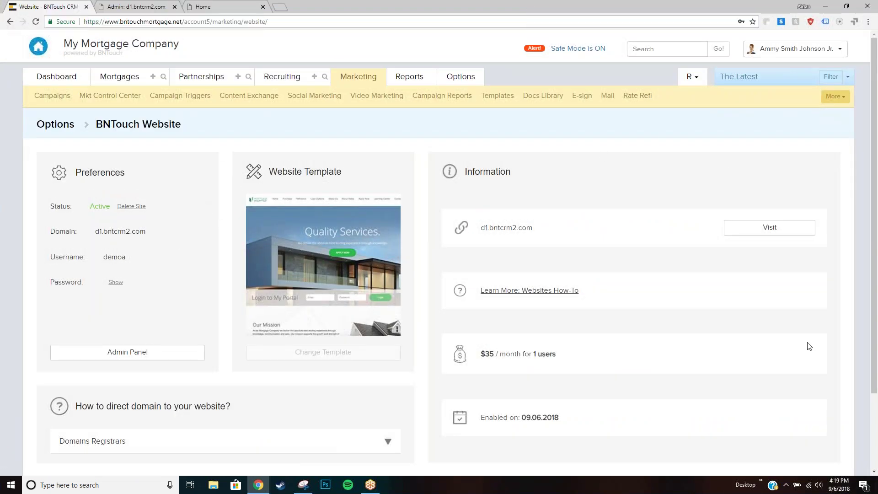
pyautogui.click(819, 146)
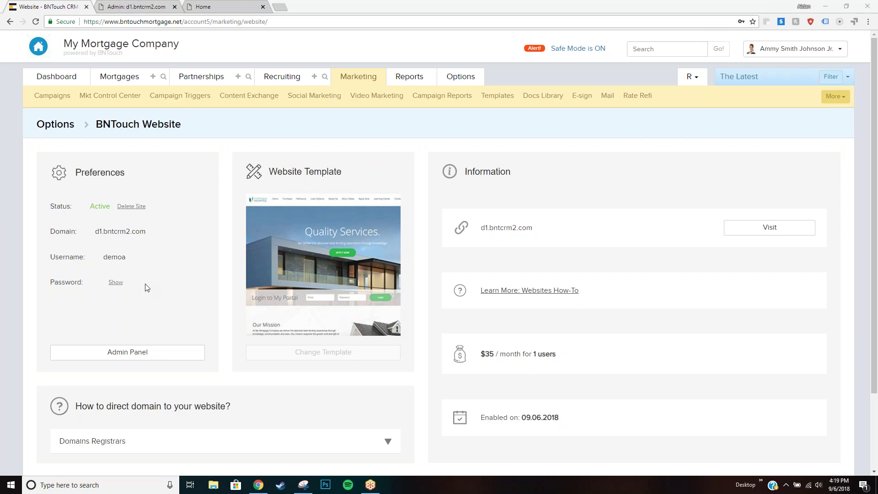
# Open the Admin Panel page list and search it for 'map' to find insert_googlemap.
pyautogui.click(141, 353)
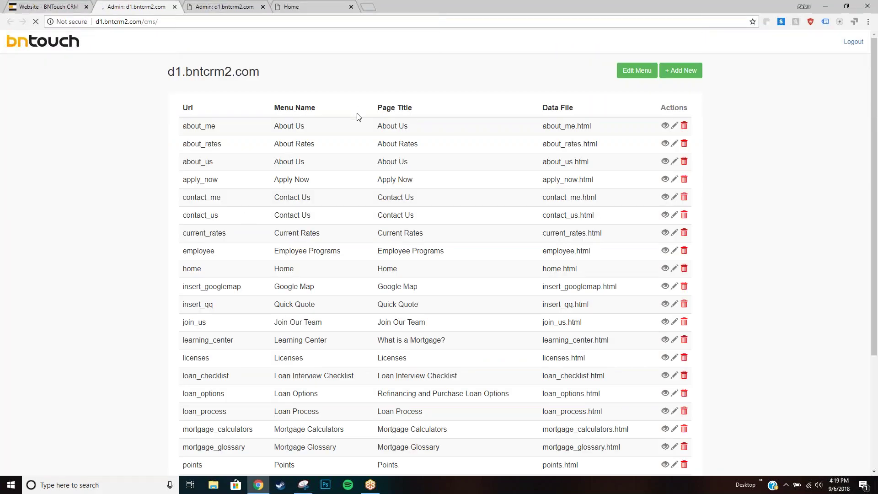
pyautogui.scroll(-4, 401, 126)
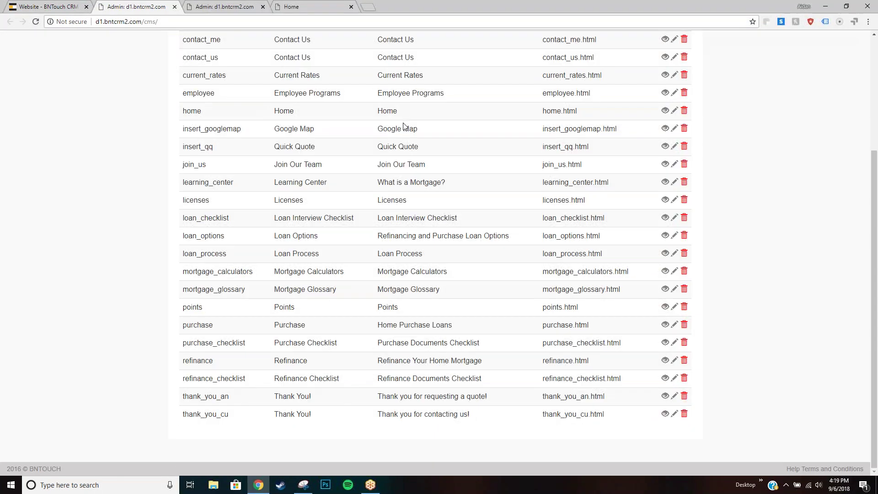
pyautogui.scroll(2, 388, 165)
pyautogui.hotkey('ctrl', 'f')
pyautogui.write('map')
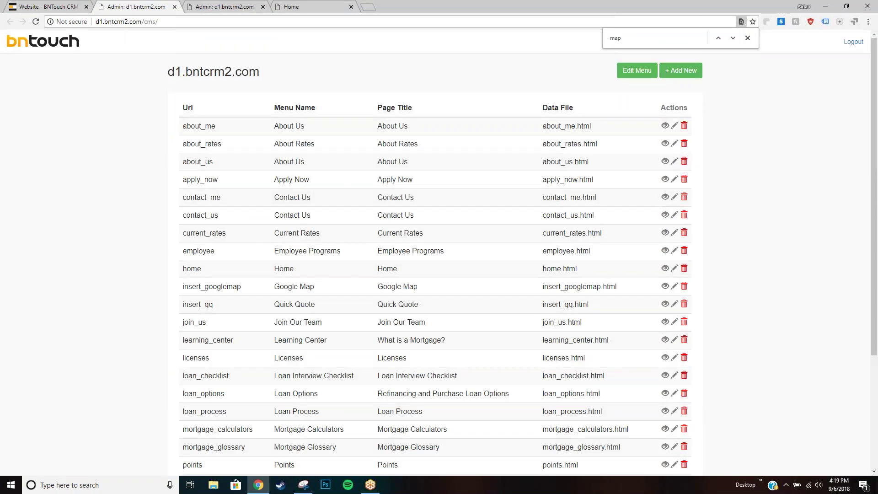
pyautogui.scroll(-1, 302, 180)
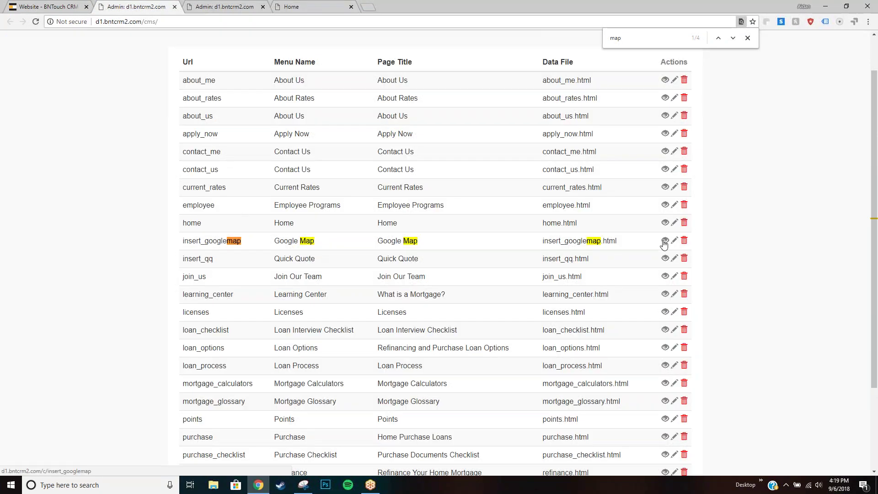
# Preview the live Google Map page, then go to the site's HOME page and scroll through it.
pyautogui.click(664, 239)
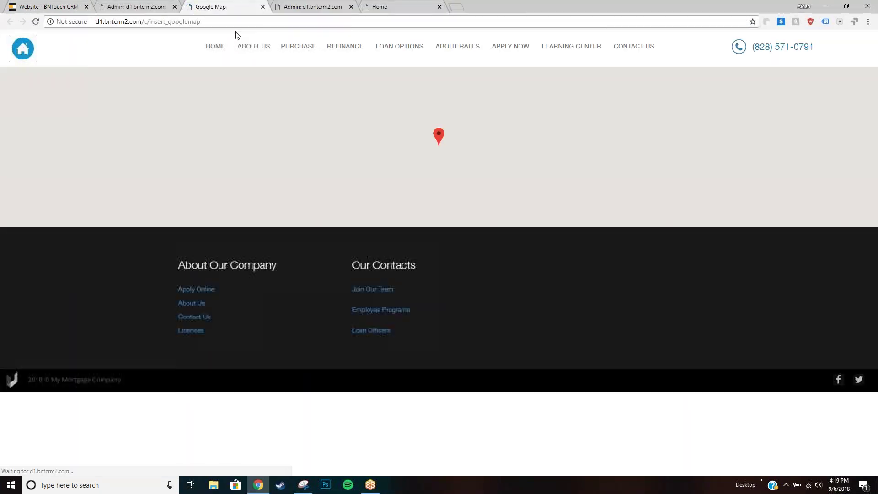
pyautogui.moveTo(316, 98)
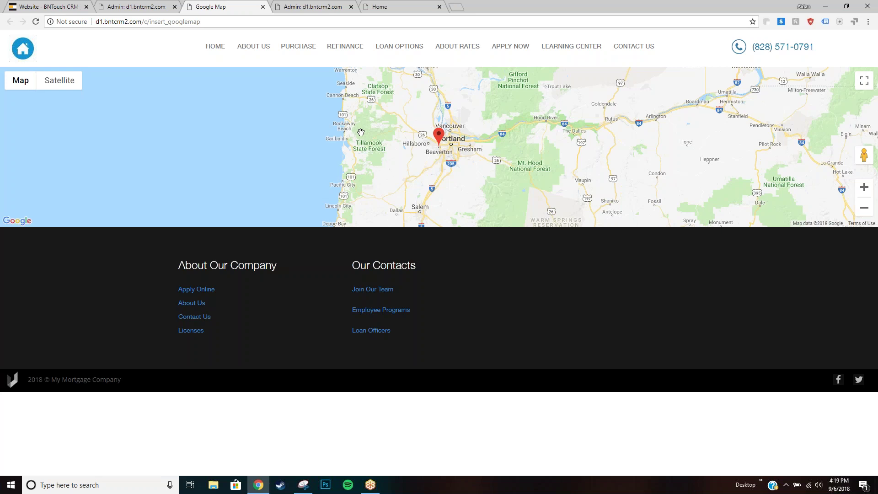
pyautogui.scroll(1, 355, 104)
pyautogui.click(219, 50)
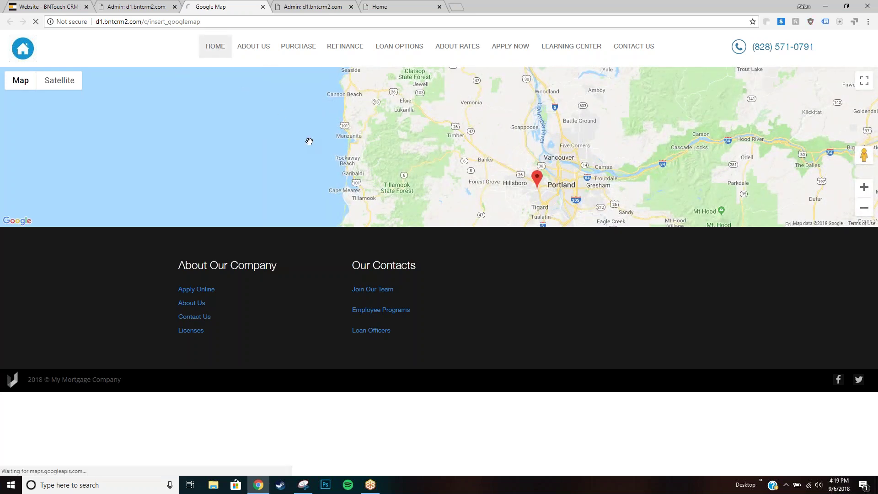
pyautogui.scroll(-10, 338, 144)
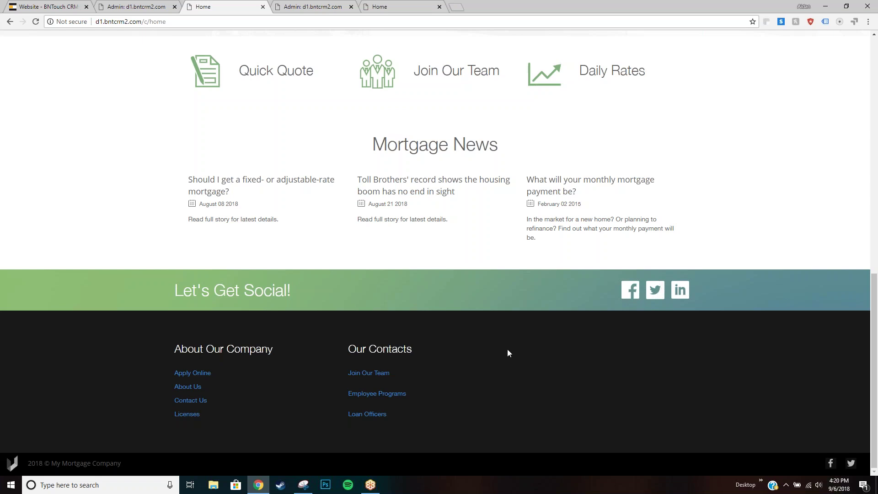
pyautogui.scroll(10, 480, 340)
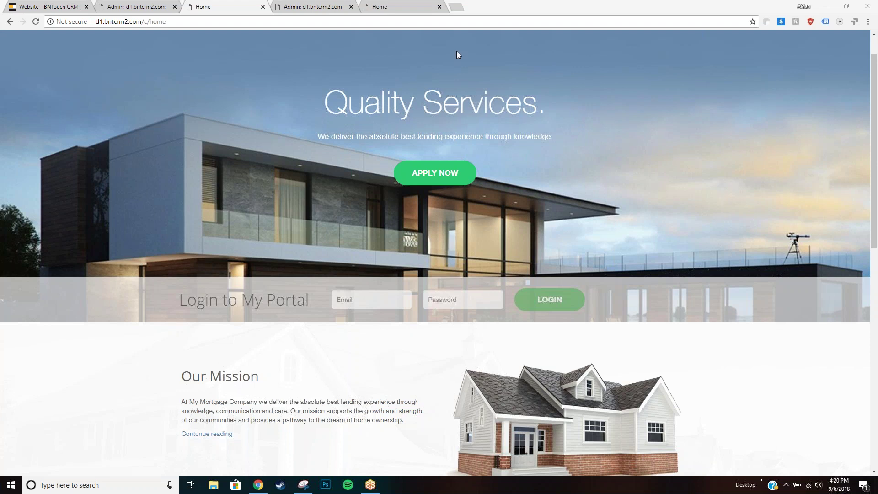
# Start a pasted name search in a new tab, then return to the live mortgage home page.
pyautogui.click(456, 7)
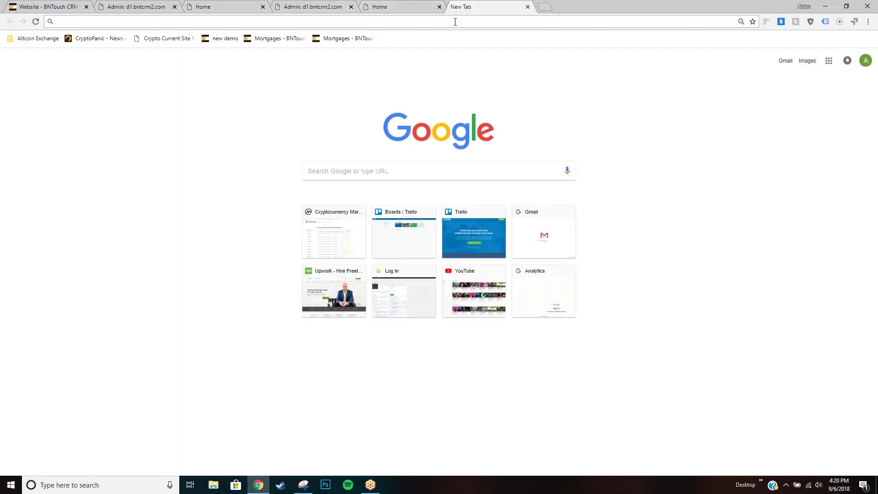
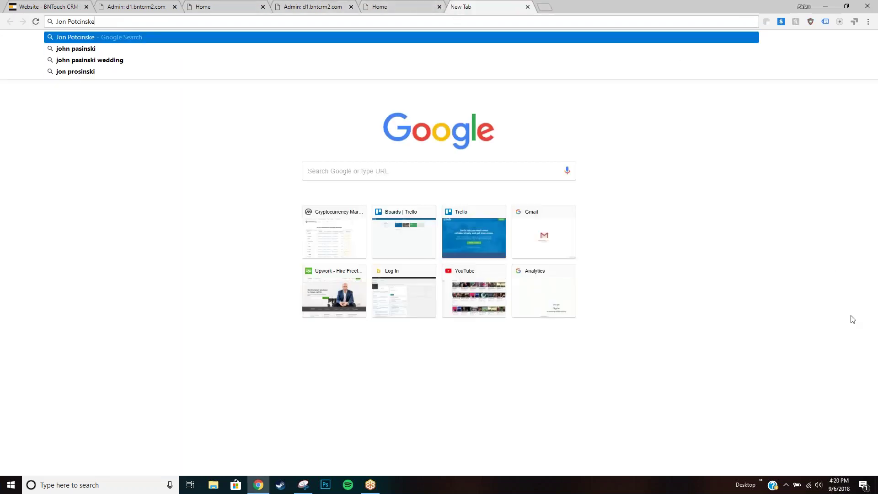
pyautogui.click(861, 340)
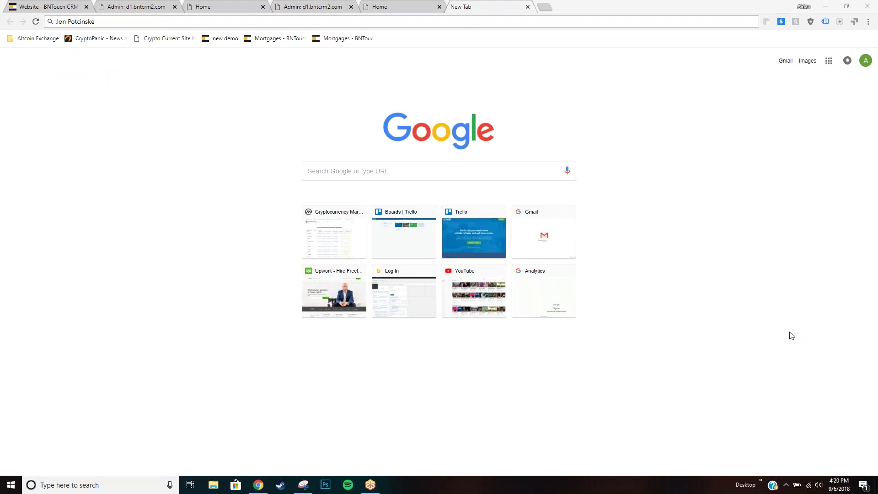
pyautogui.click(381, 4)
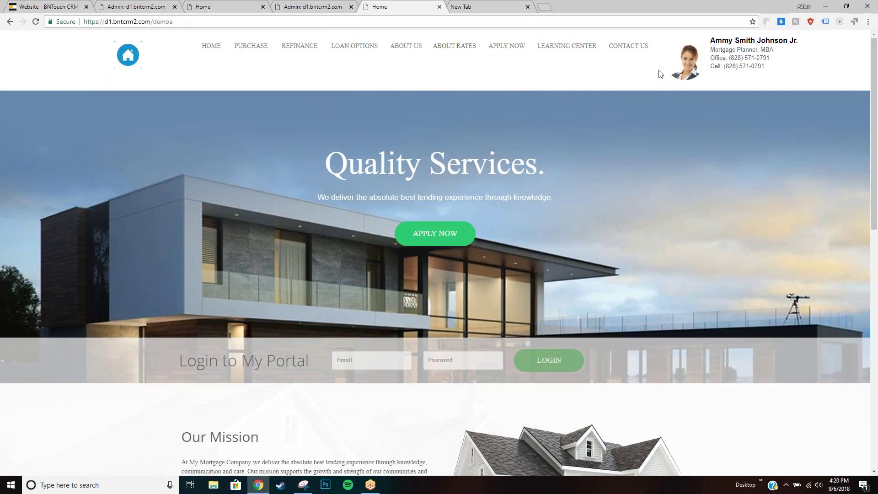
# Return to the CRM and open Modules from the account menu.
pyautogui.click(136, 7)
pyautogui.click(50, 6)
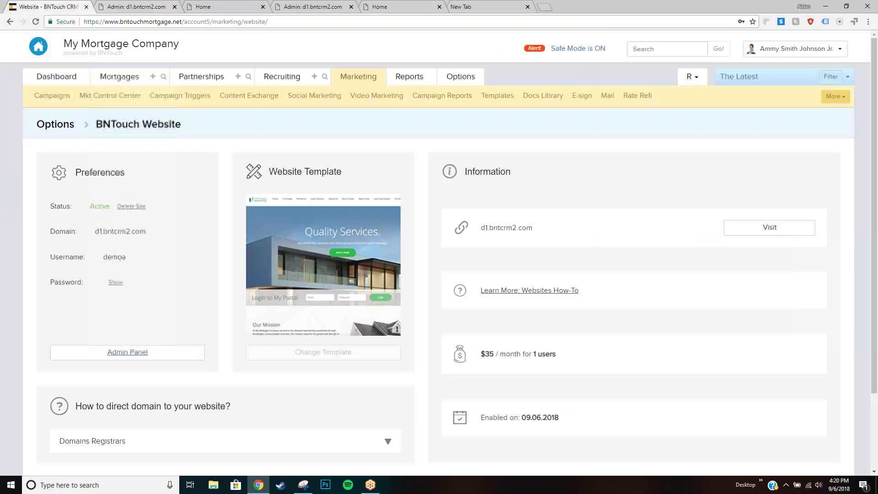
pyautogui.click(818, 48)
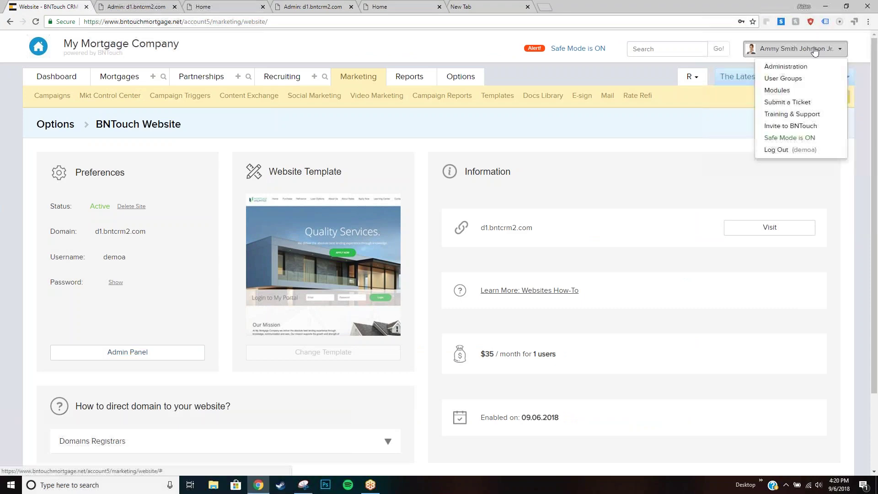
pyautogui.click(812, 91)
# Highlight the BNTouch Website module heading and its $35/month first-user price.
pyautogui.scroll(-14, 339, 172)
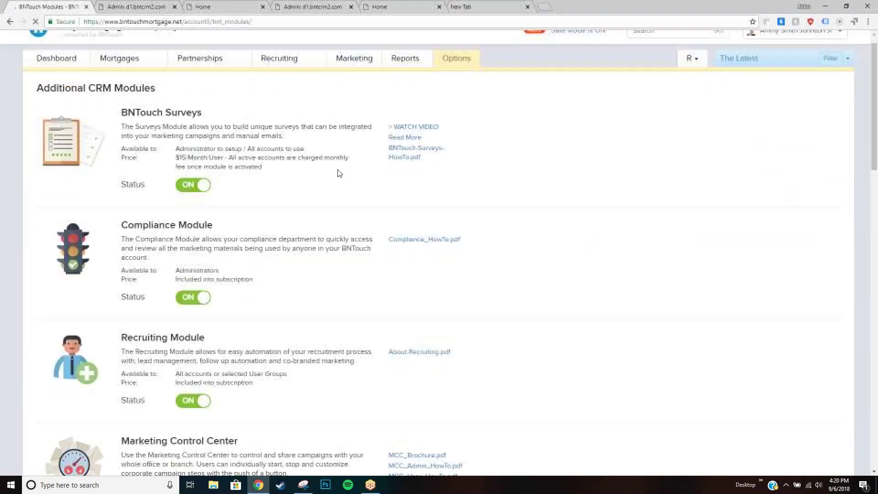
pyautogui.moveTo(122, 183); pyautogui.dragTo(197, 183)
pyautogui.click(195, 182)
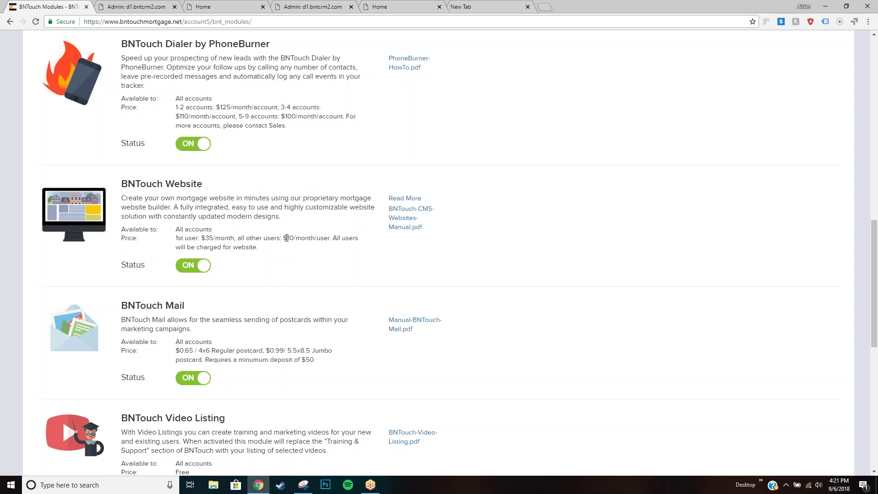
pyautogui.moveTo(176, 238); pyautogui.dragTo(235, 238)
pyautogui.click(235, 238)
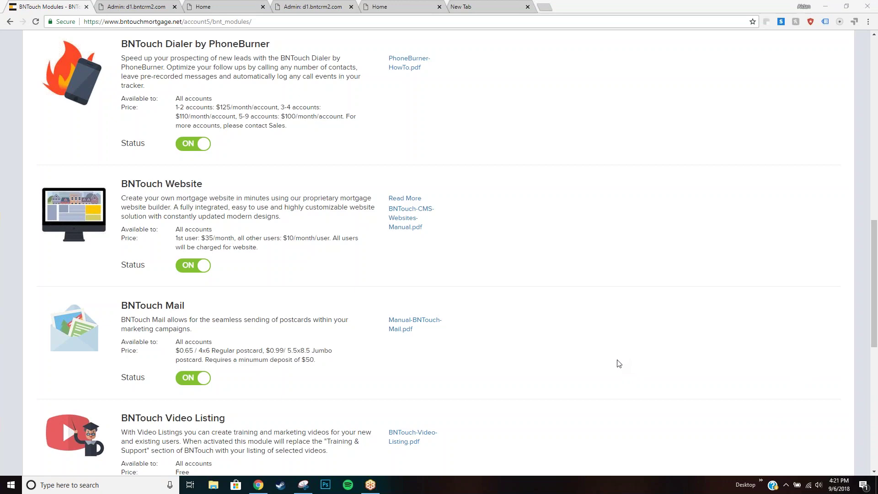
pyautogui.scroll(10, 615, 363)
pyautogui.scroll(2, 542, 340)
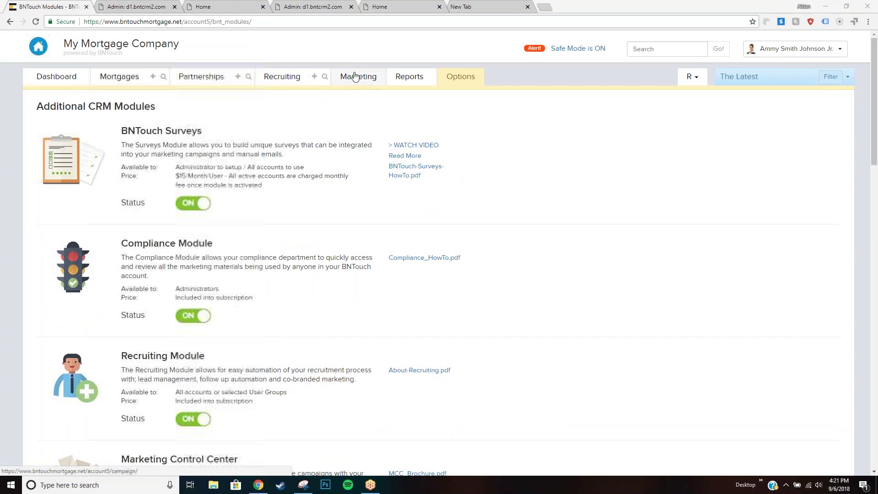